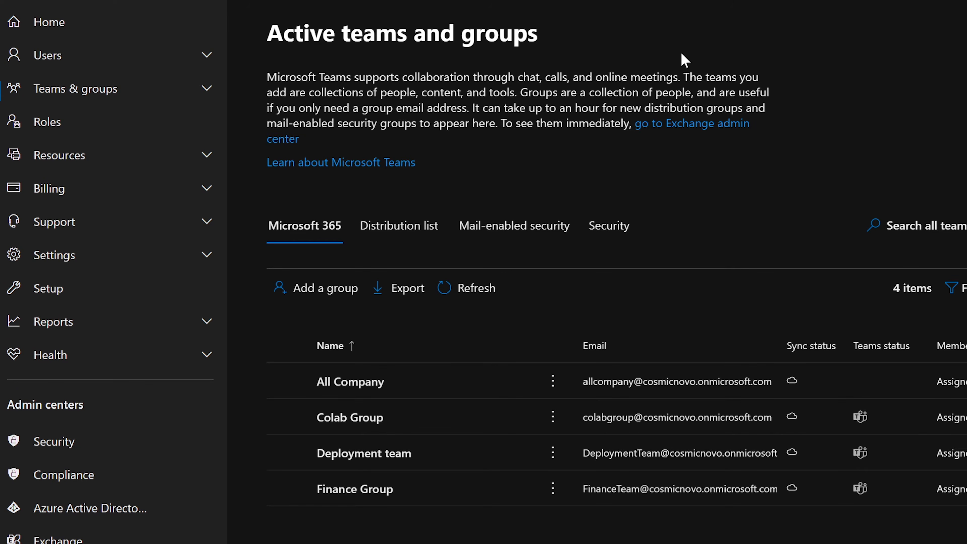
- View the list of active users, and return to the Active teams & groups list
left_click(79, 67)
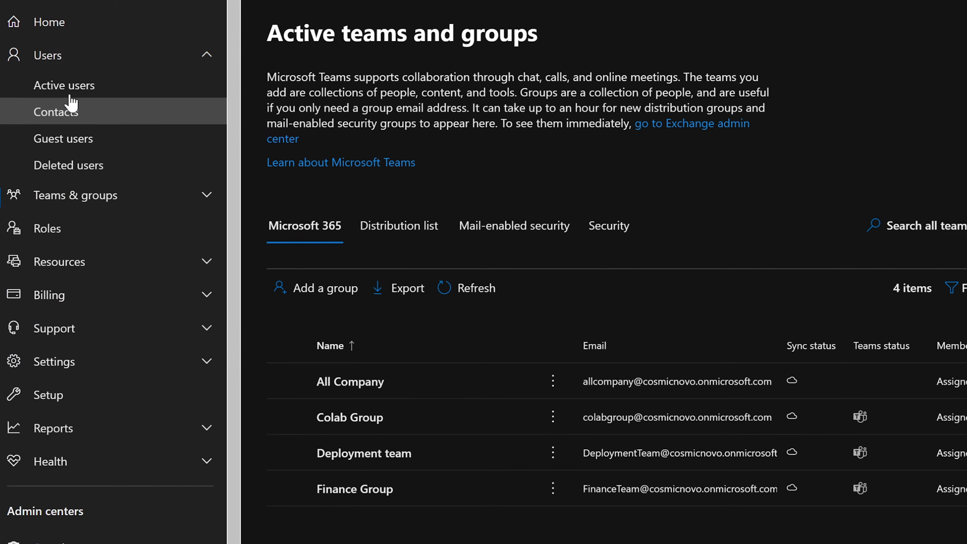
left_click(86, 87)
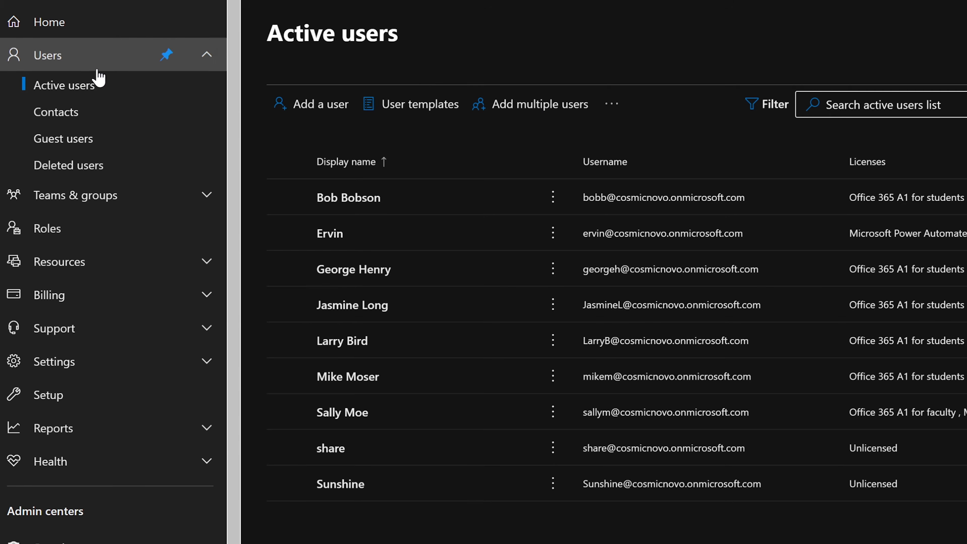
left_click(78, 61)
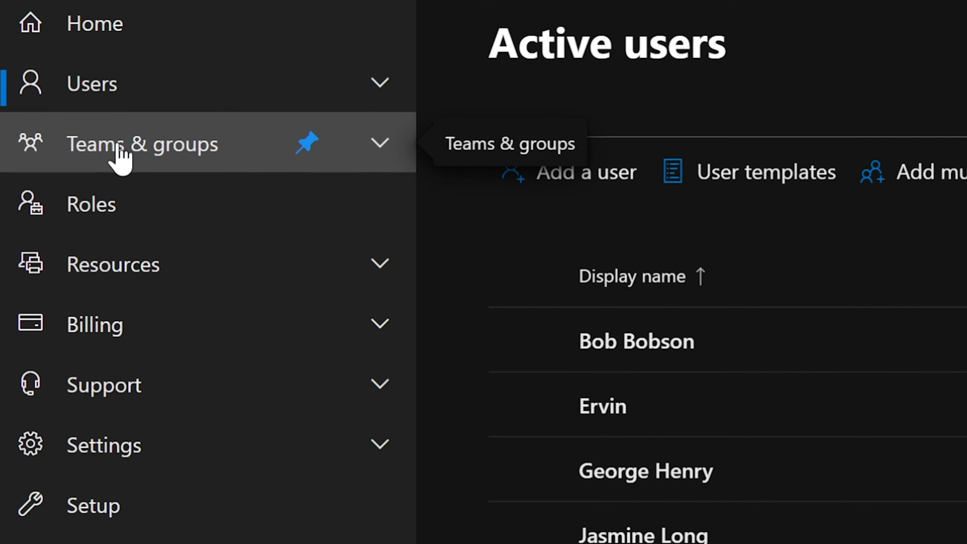
left_click(120, 150)
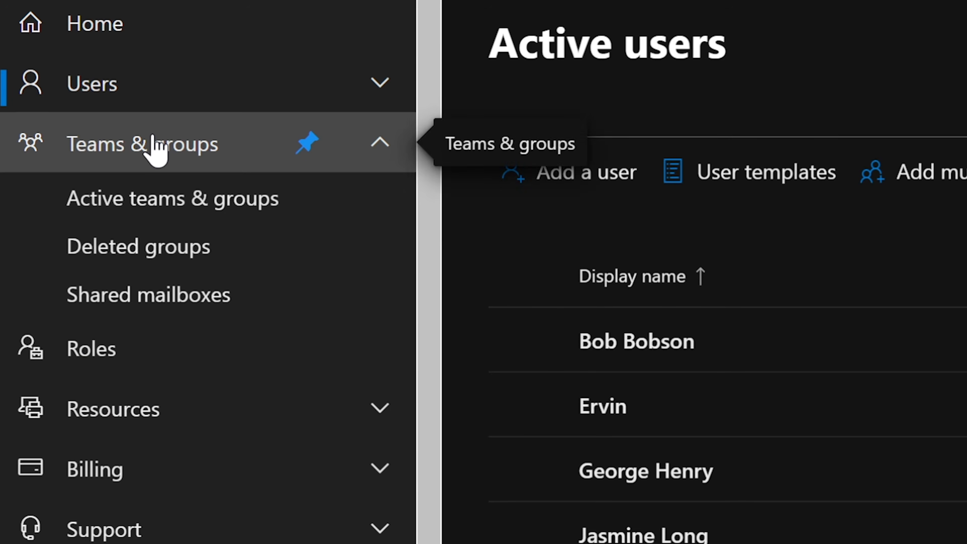
left_click(129, 198)
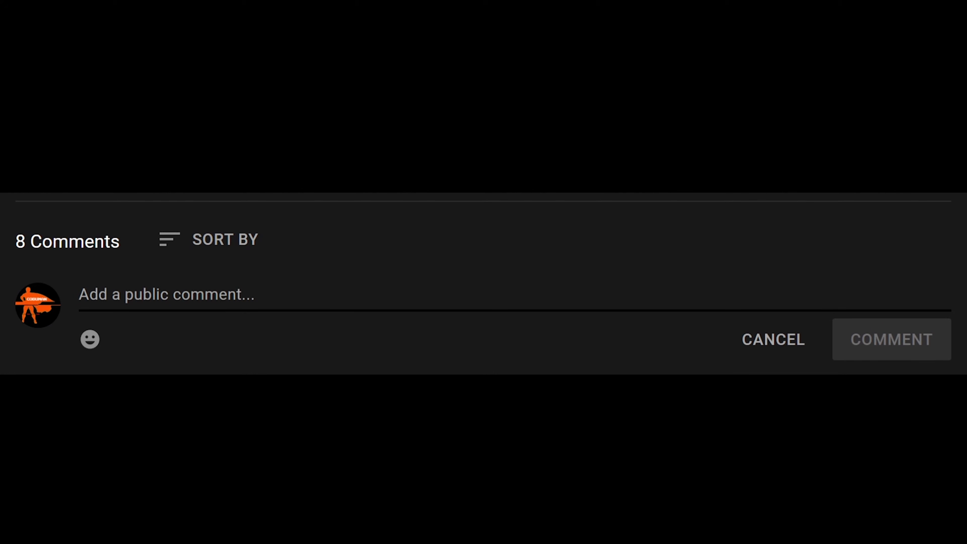
- Post the public comment "Present!" on the video
type("Present")
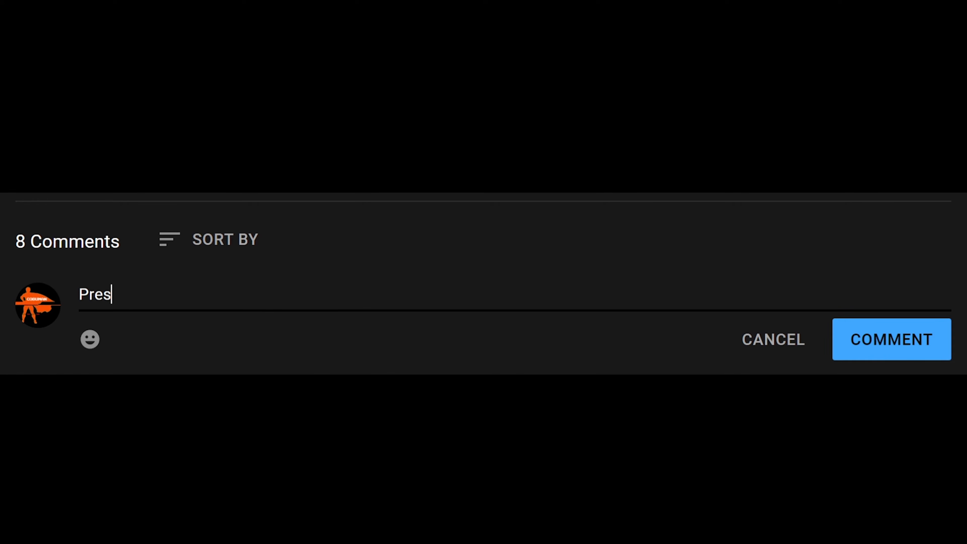
type("!")
left_click(877, 342)
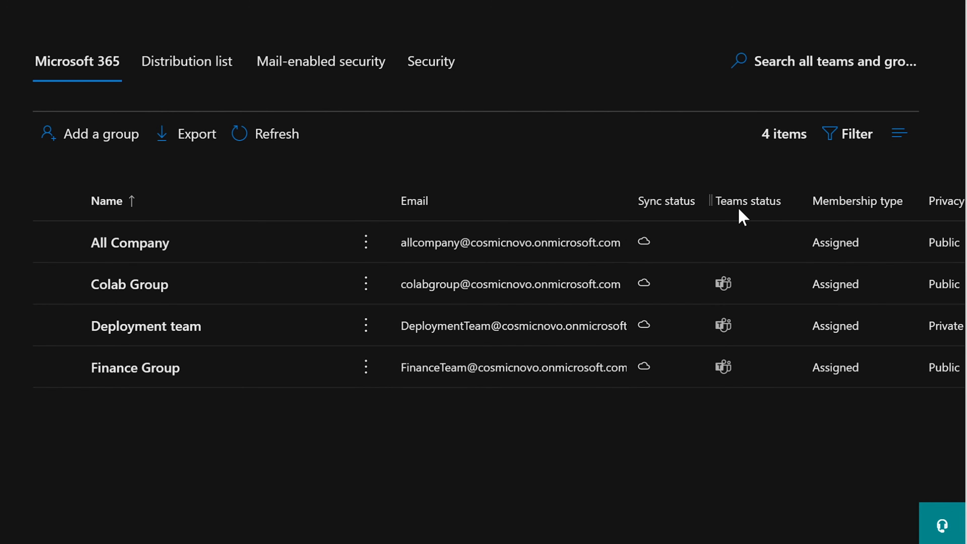
- Check the Teams status of the Microsoft 365 groups and view the general details of the All Company group
mouse_move(723, 284)
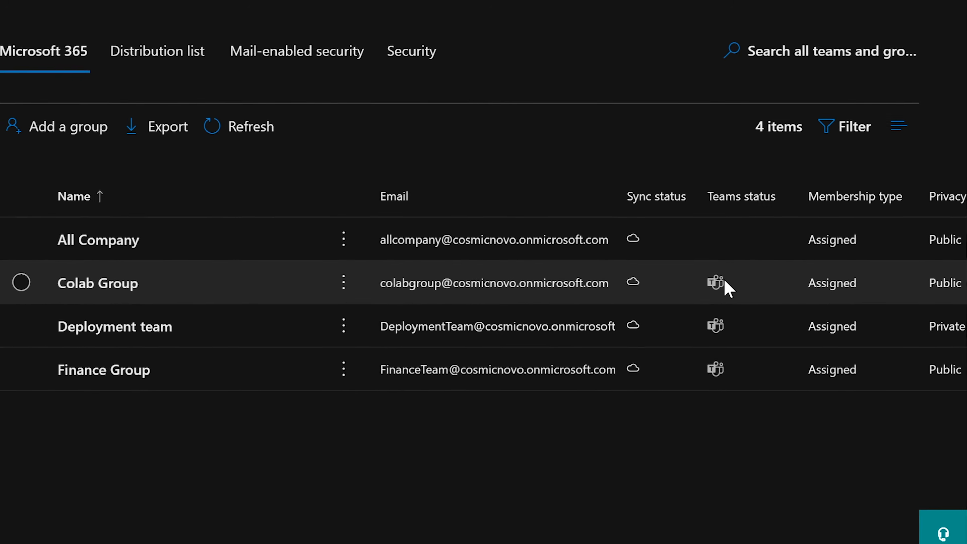
mouse_move(705, 281)
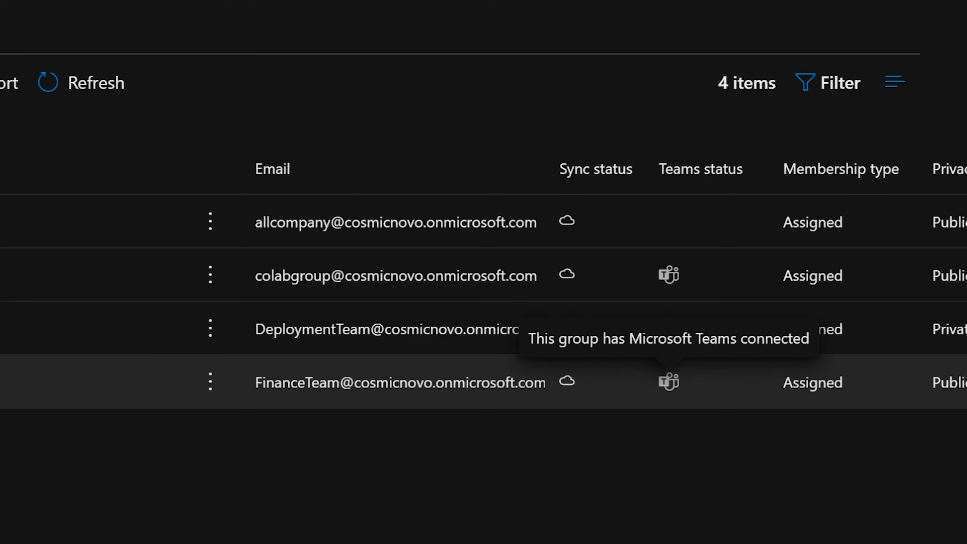
mouse_move(669, 245)
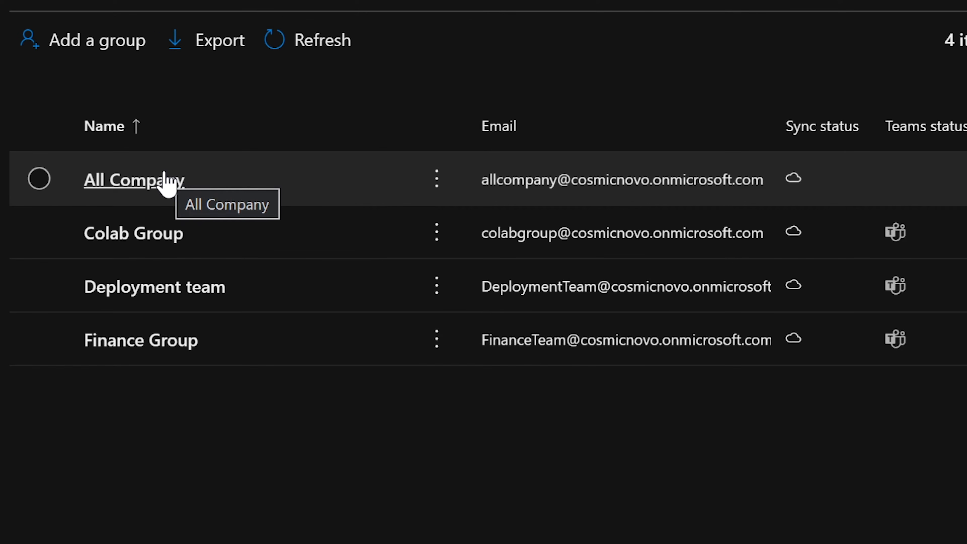
left_click(136, 179)
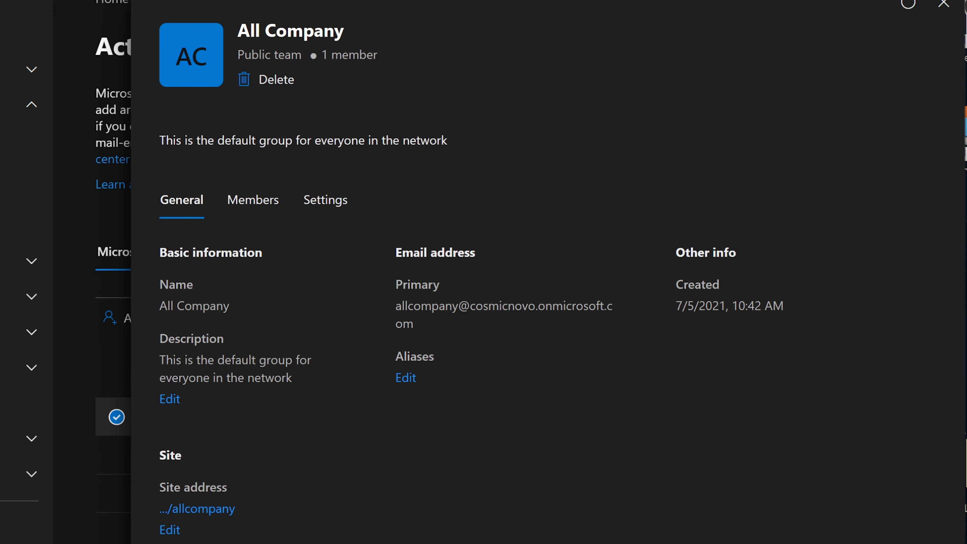
left_click(943, 7)
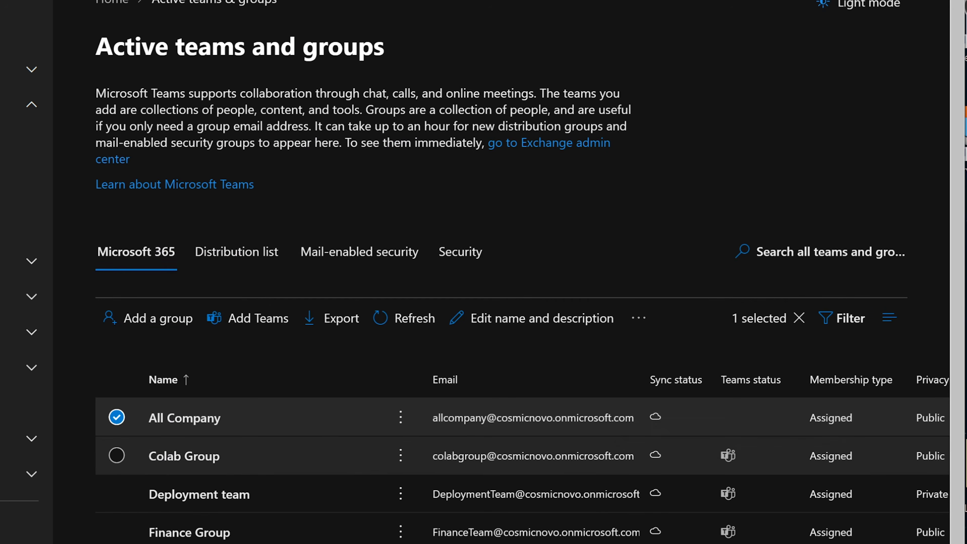
- Review the members and settings of the All Company group
mouse_move(728, 455)
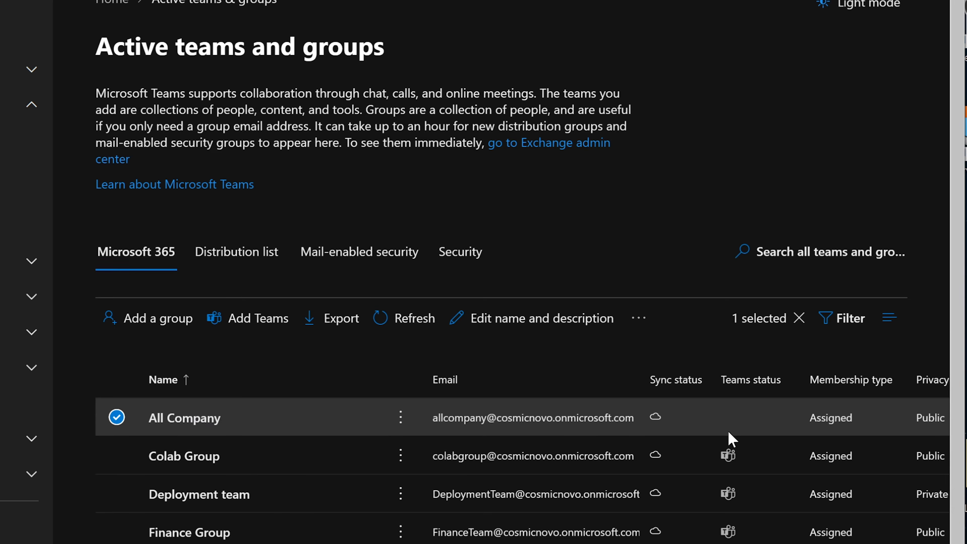
left_click(195, 419)
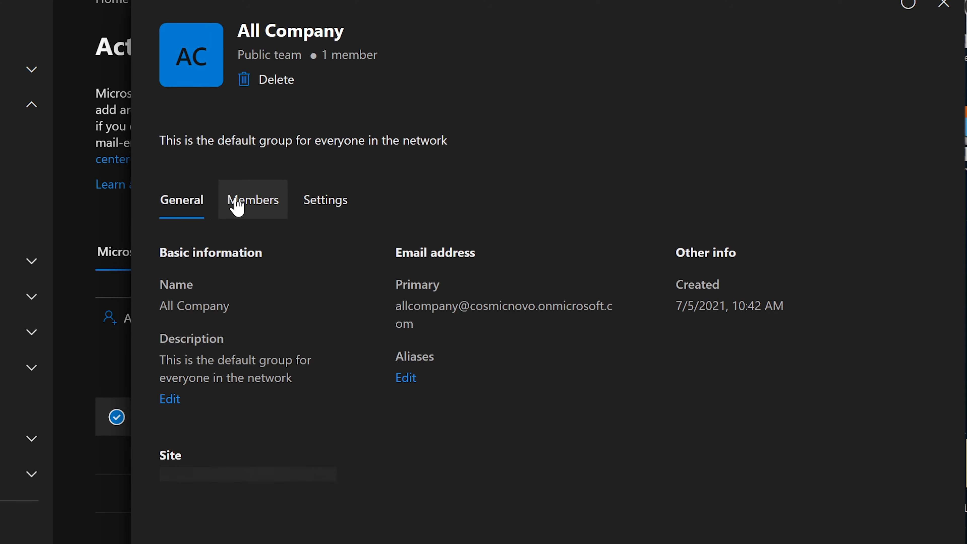
left_click(250, 209)
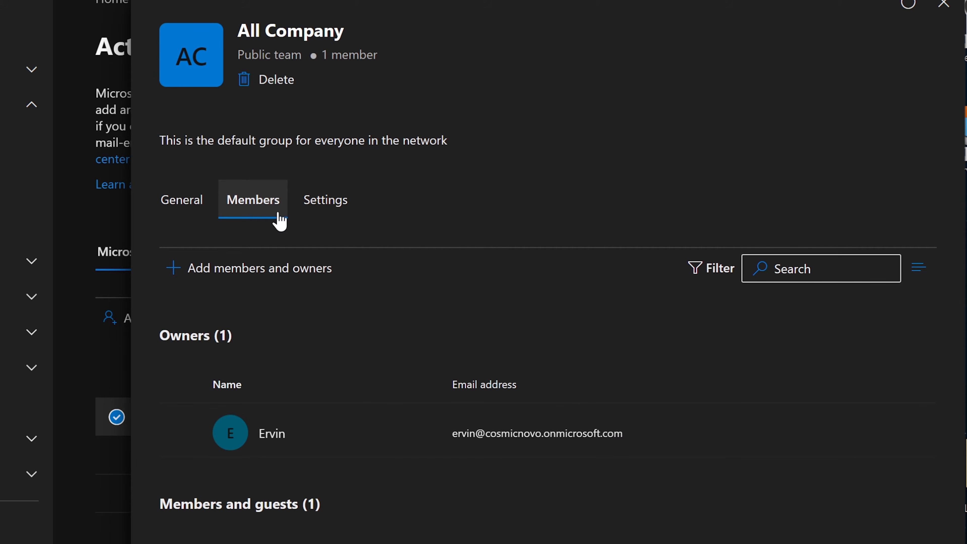
left_click(324, 209)
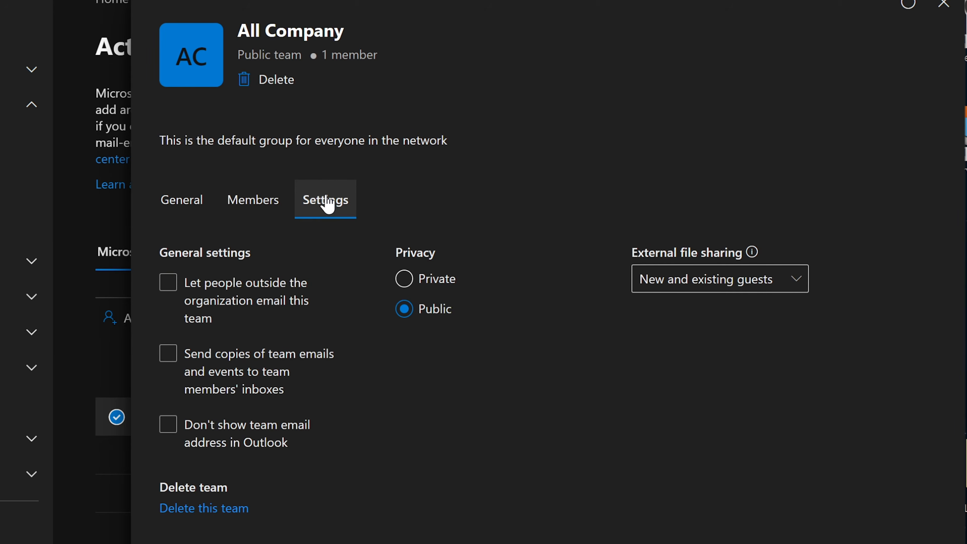
- Try each of the All Company group's three general email settings on and off, and close its details
left_click(169, 284)
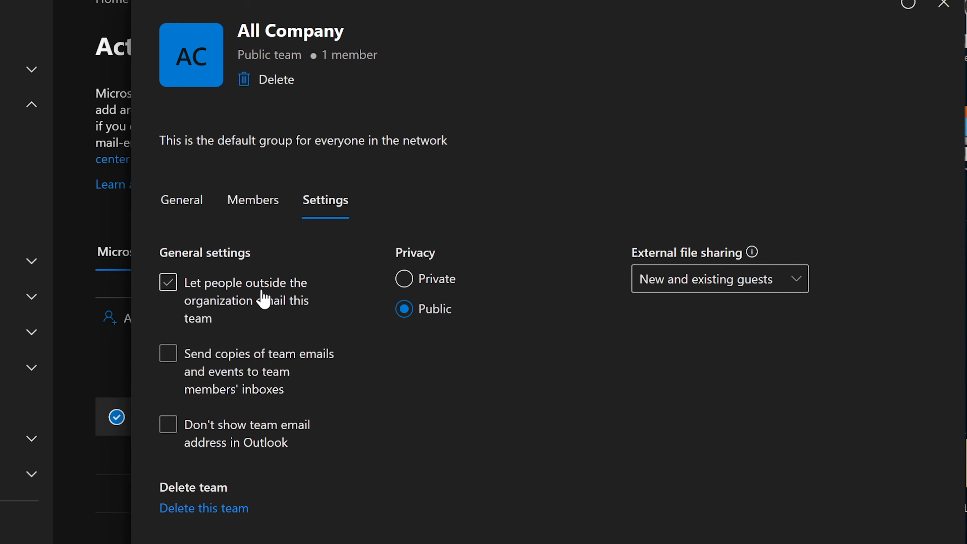
left_click(284, 327)
left_click(260, 389)
left_click(294, 377)
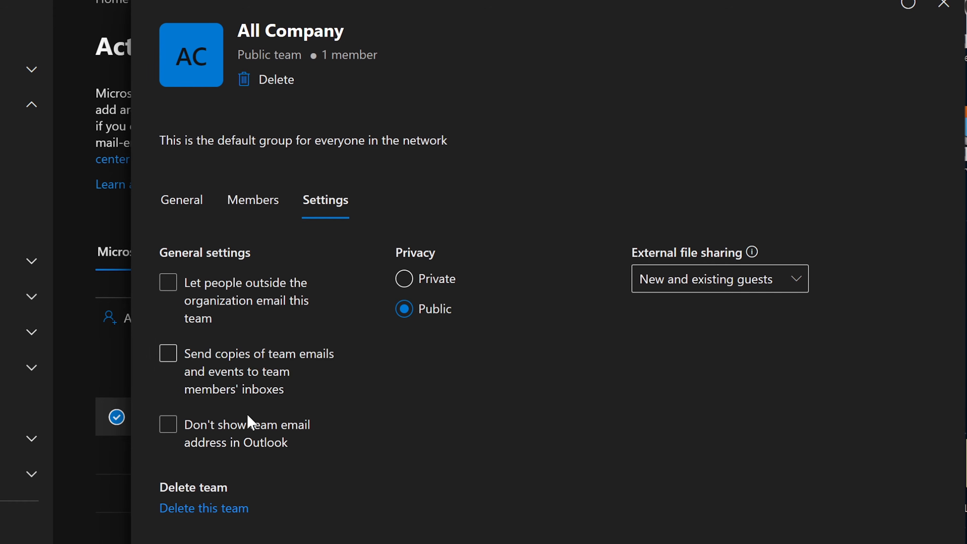
left_click(233, 425)
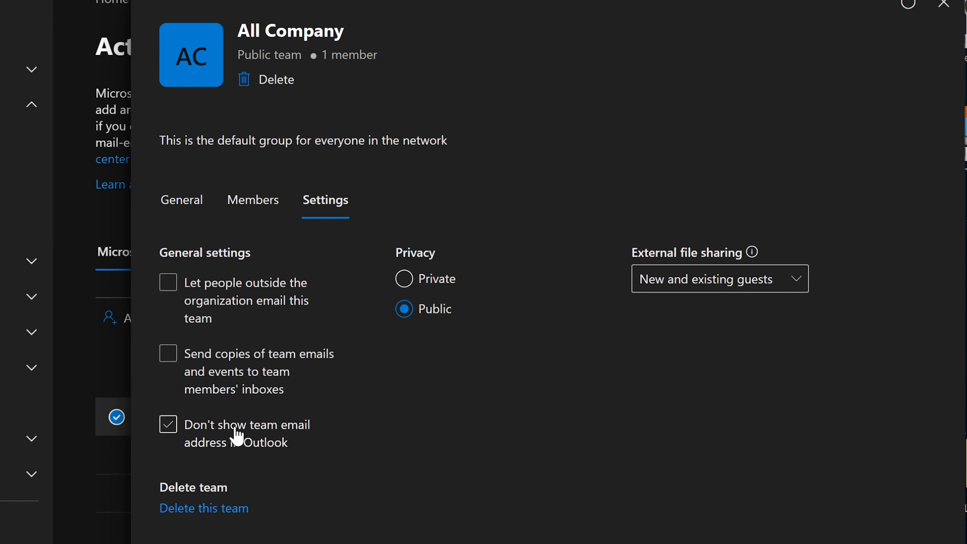
left_click(275, 446)
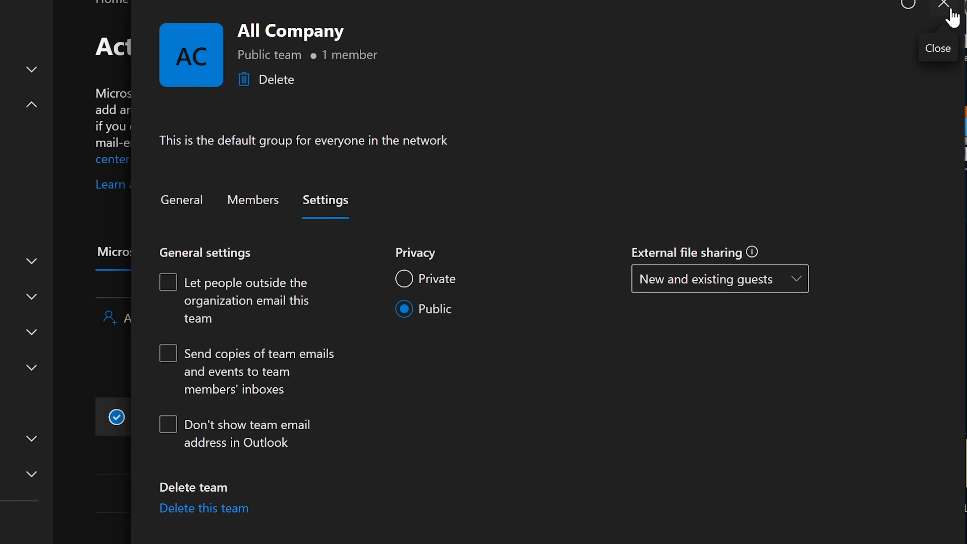
left_click(952, 18)
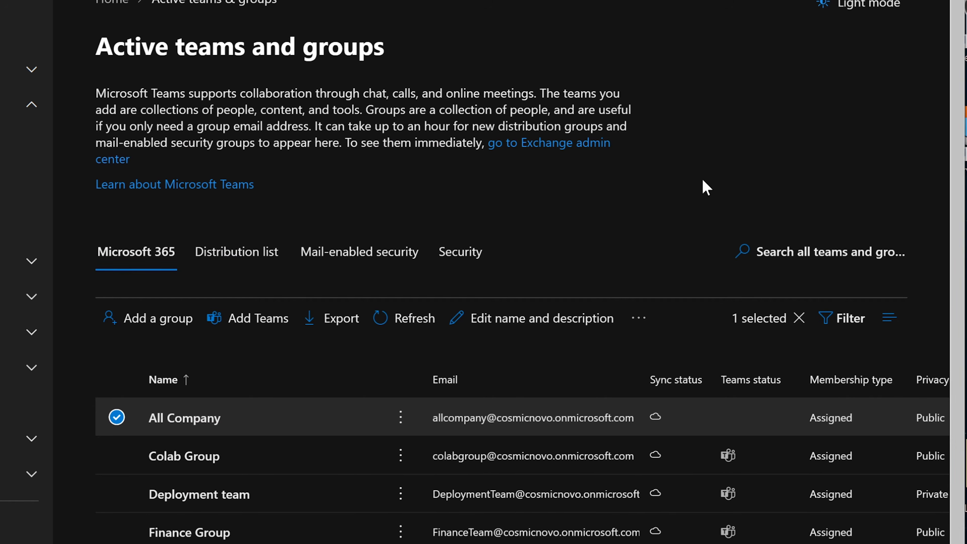
- Examine the Colab Group's settings, including its Teams conversations options, and close its details
left_click(199, 458)
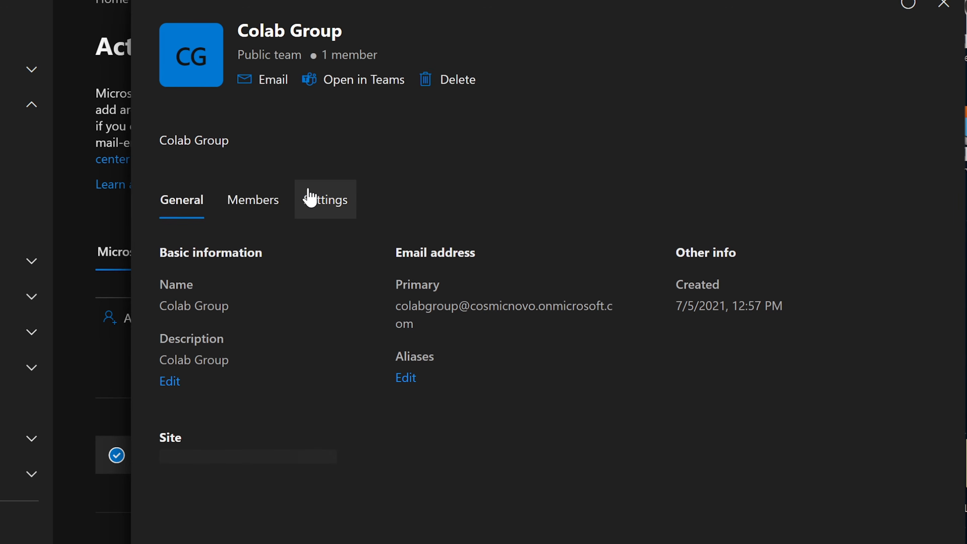
left_click(316, 201)
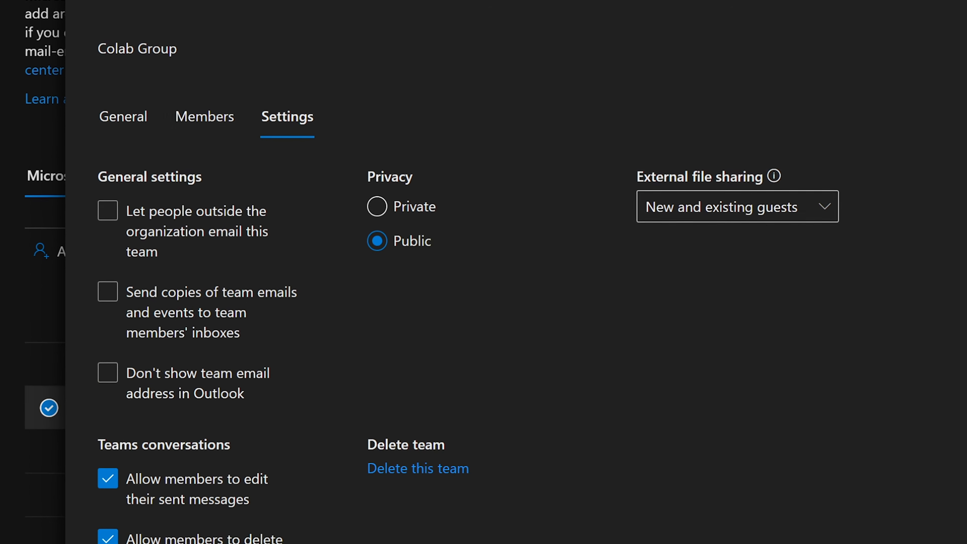
left_click_drag(101, 447, 257, 442)
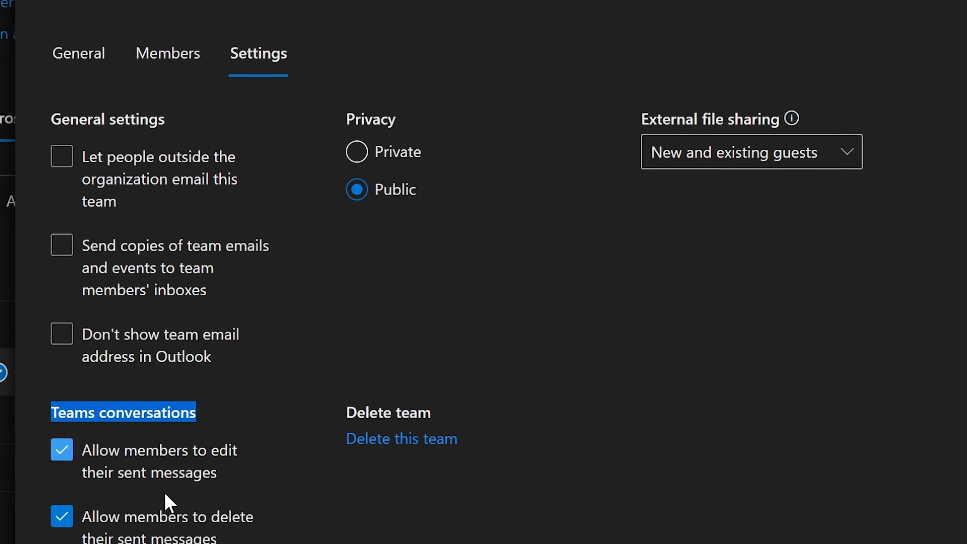
left_click(114, 543)
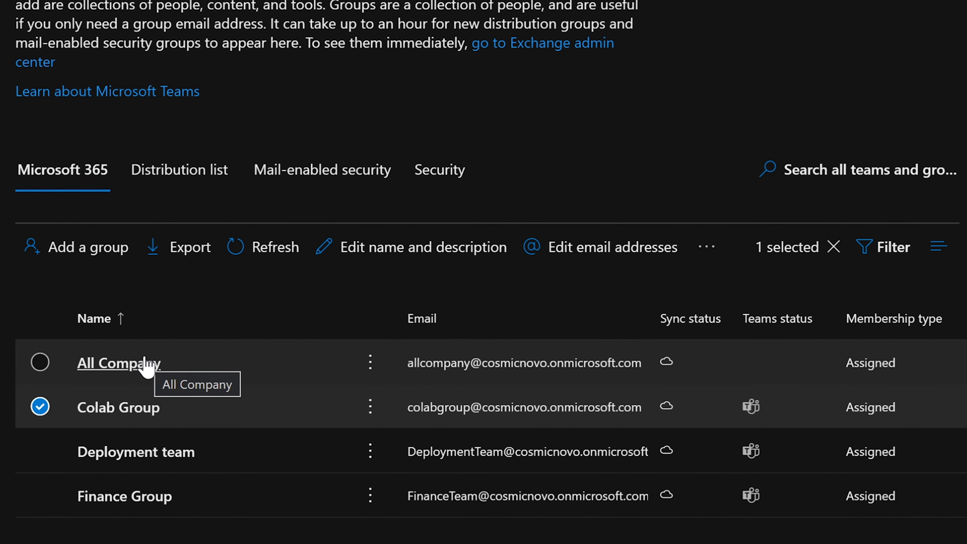
- Read the All Company group's description, close its details and clear its selection in the list
left_click(144, 359)
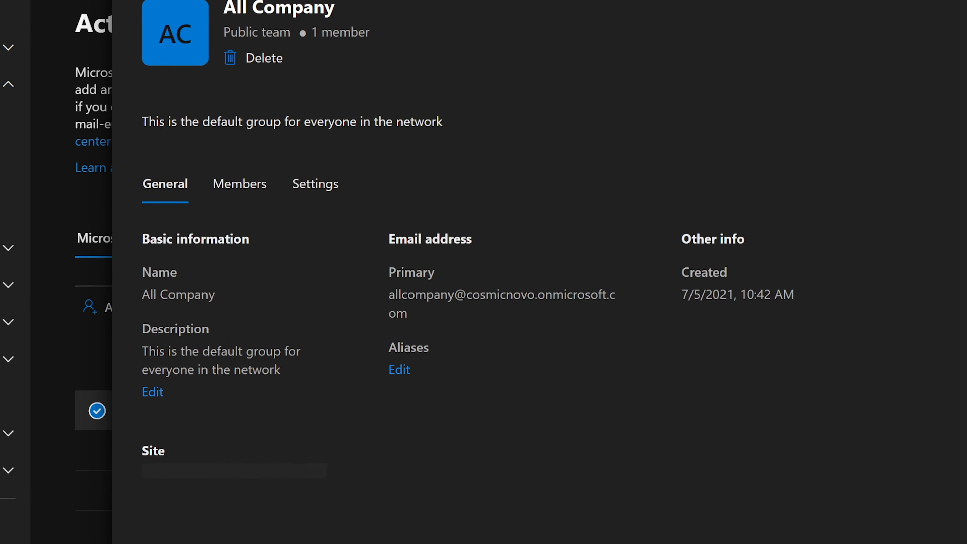
left_click_drag(443, 115, 138, 129)
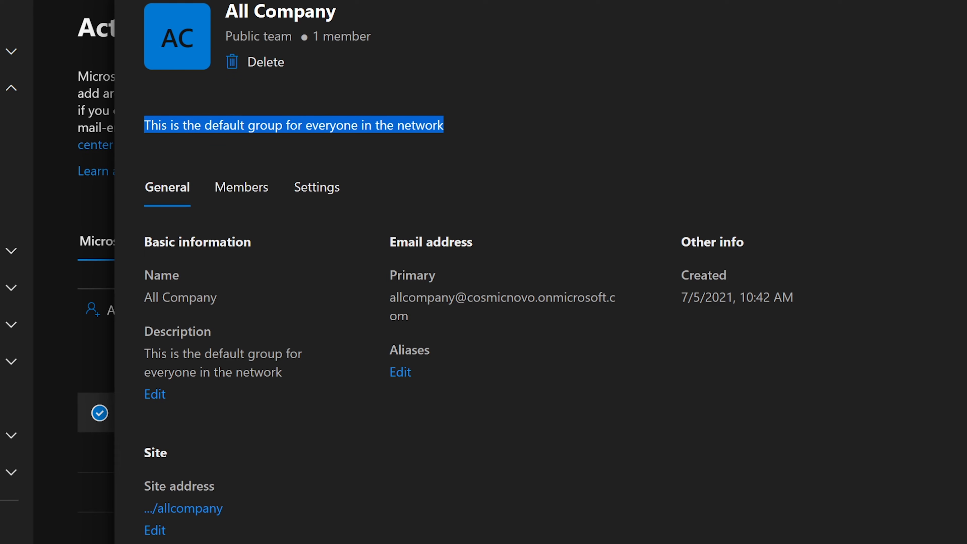
left_click(449, 534)
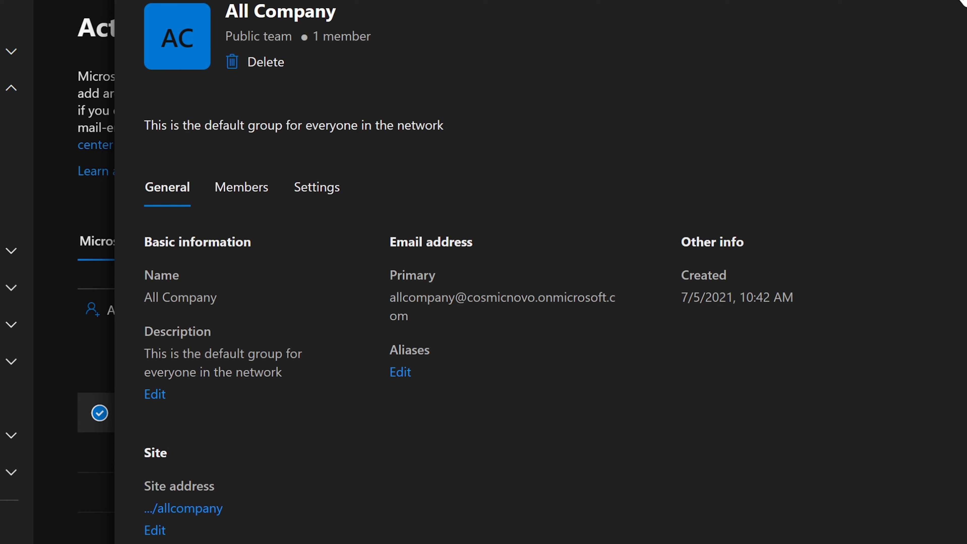
left_click(960, 4)
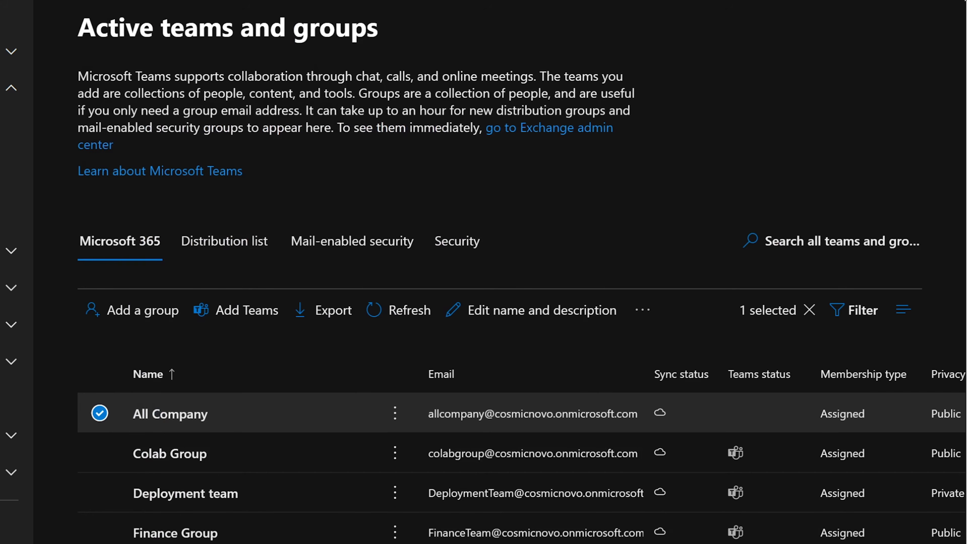
left_click(99, 413)
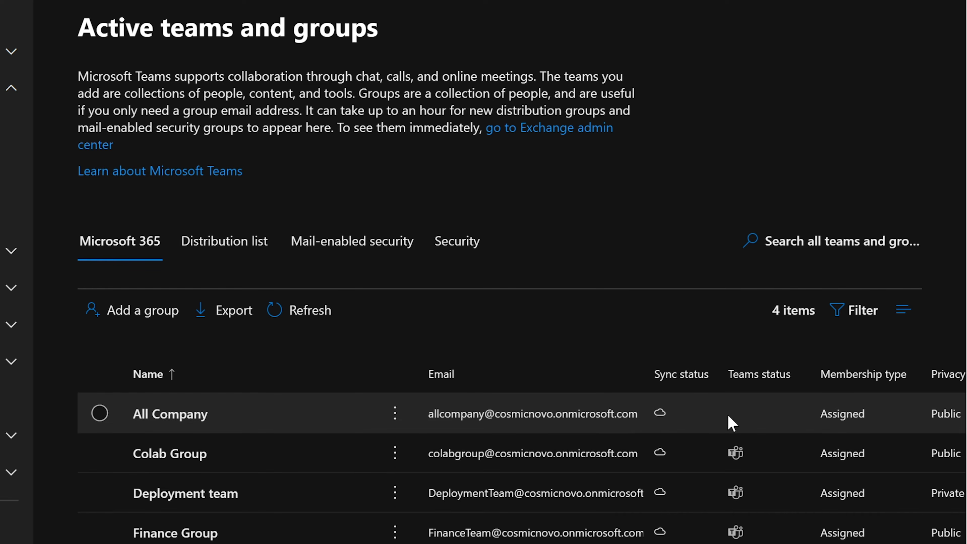
- Add a new Microsoft 365 group with SharedGroup as both its name and description
mouse_move(729, 423)
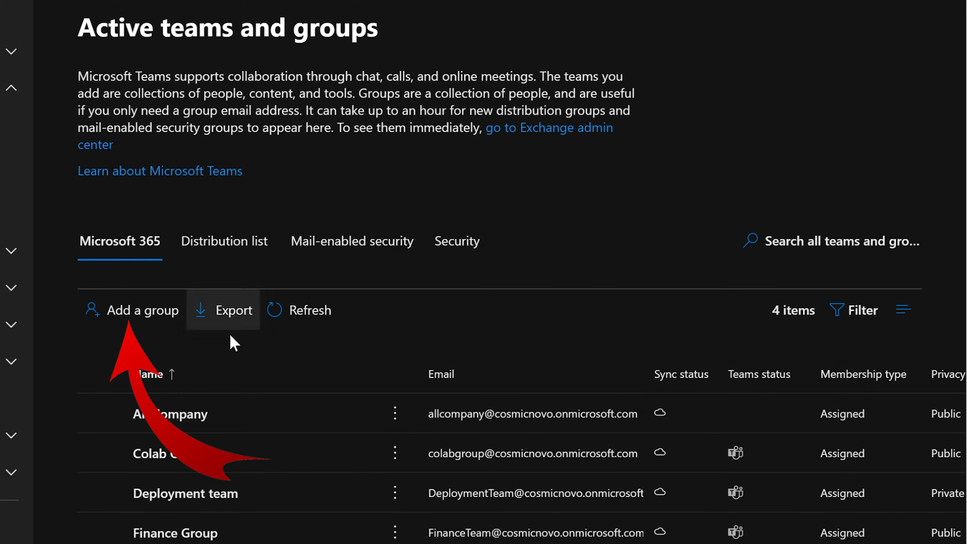
left_click(129, 313)
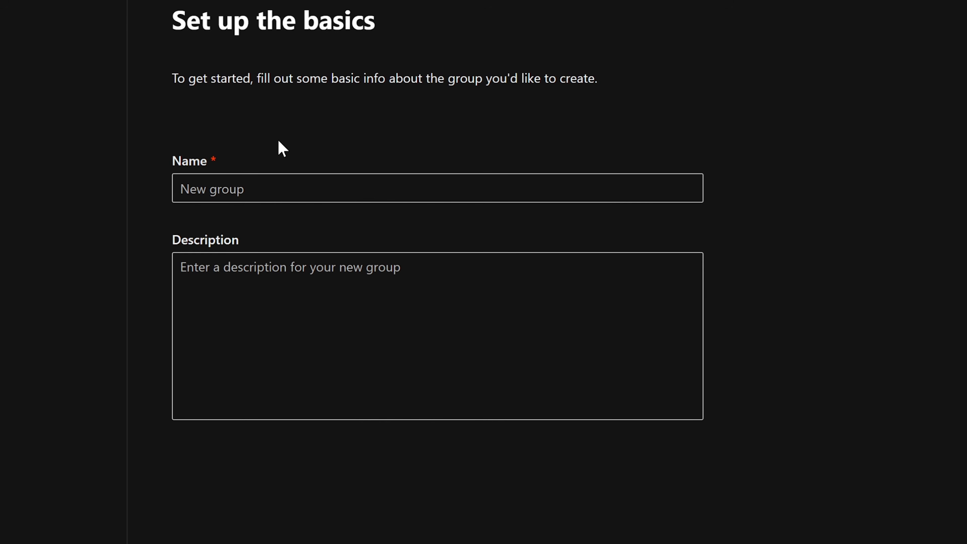
left_click(262, 176)
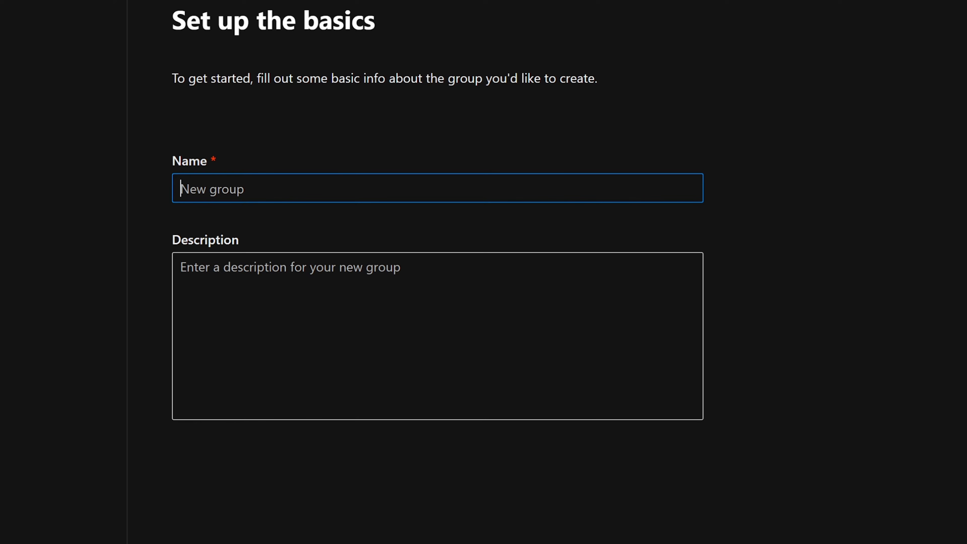
type("SharedGroup")
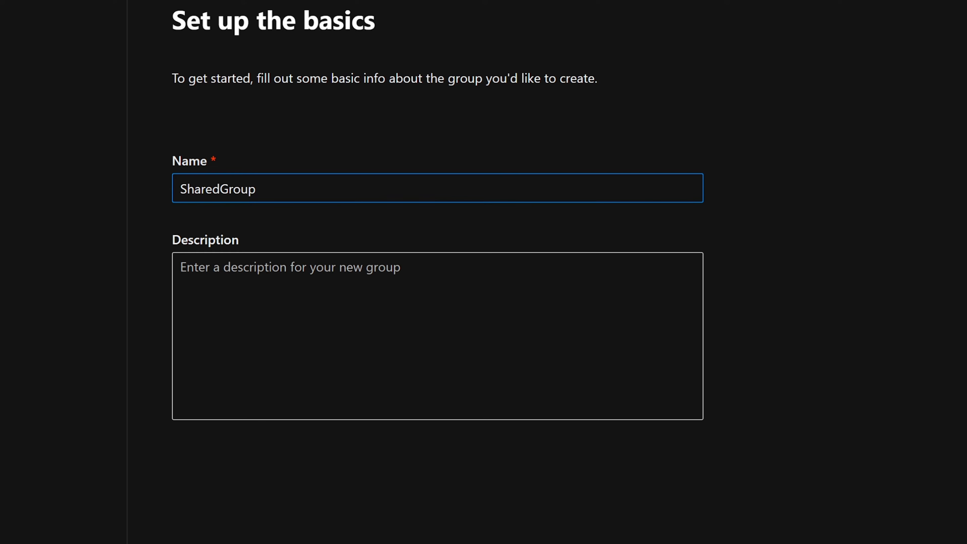
key("ctrl+a")
key("ctrl+c")
key("Tab")
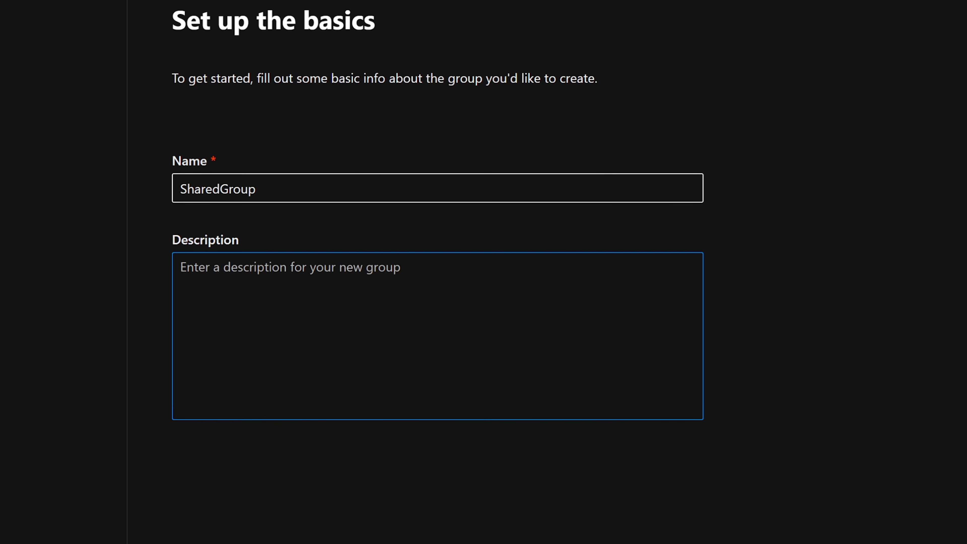
key("ctrl+v")
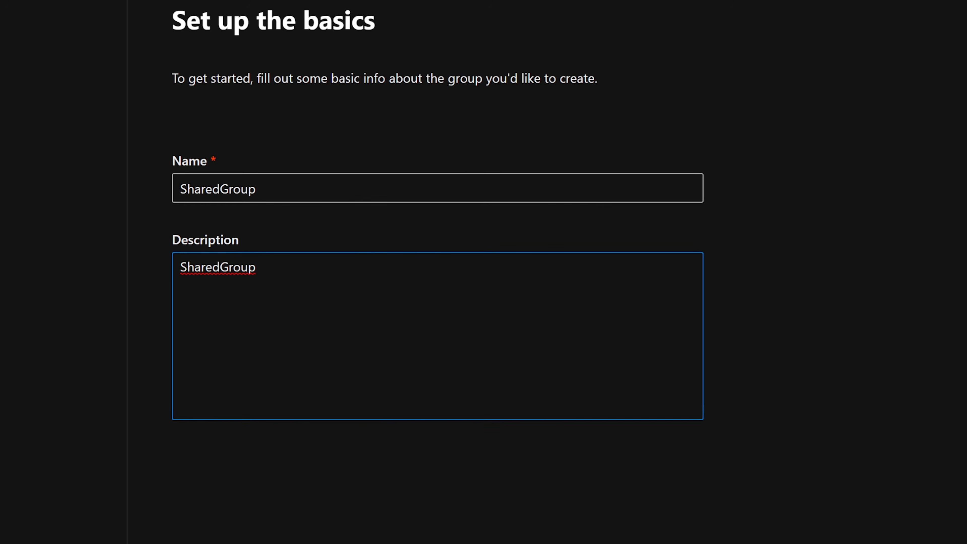
key("Tab")
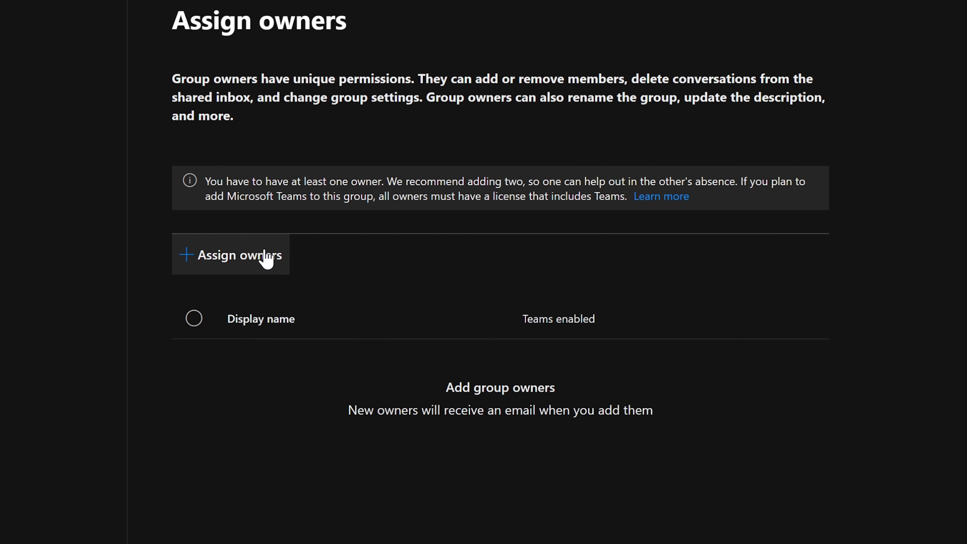
- Assign the fourth user in the list as the new group's owner
left_click(247, 256)
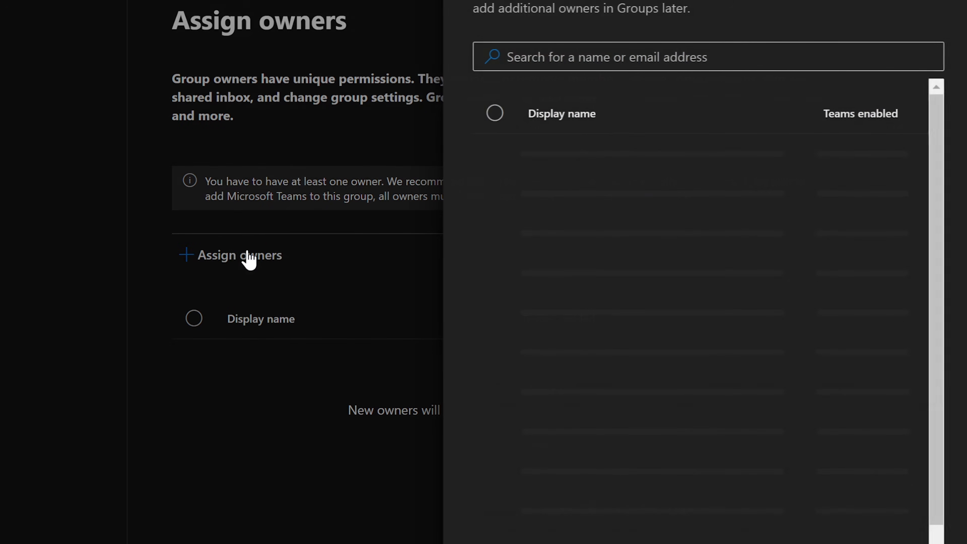
scroll(703, 342, "down", 1)
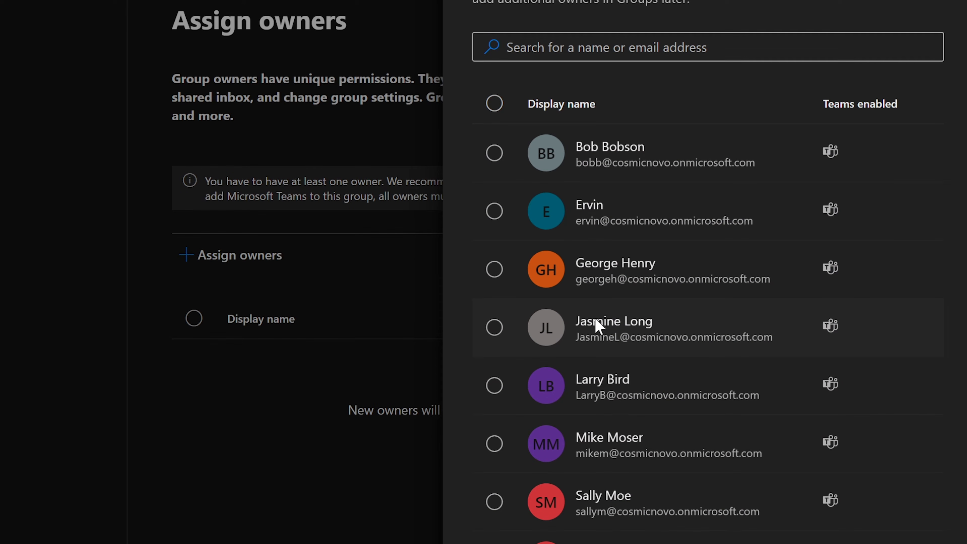
left_click(496, 330)
left_click(502, 543)
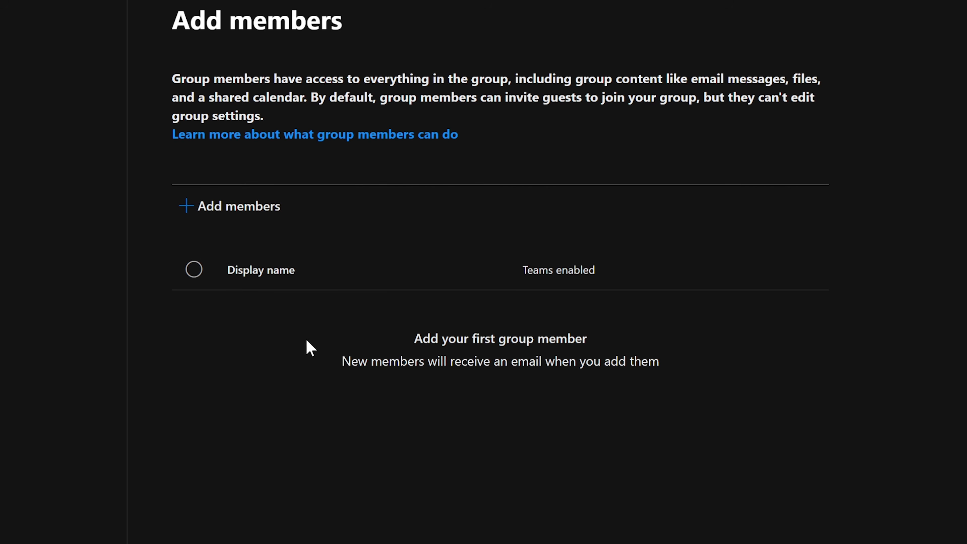
- Add the first, third and fourth listed users as members of the new group
left_click(241, 216)
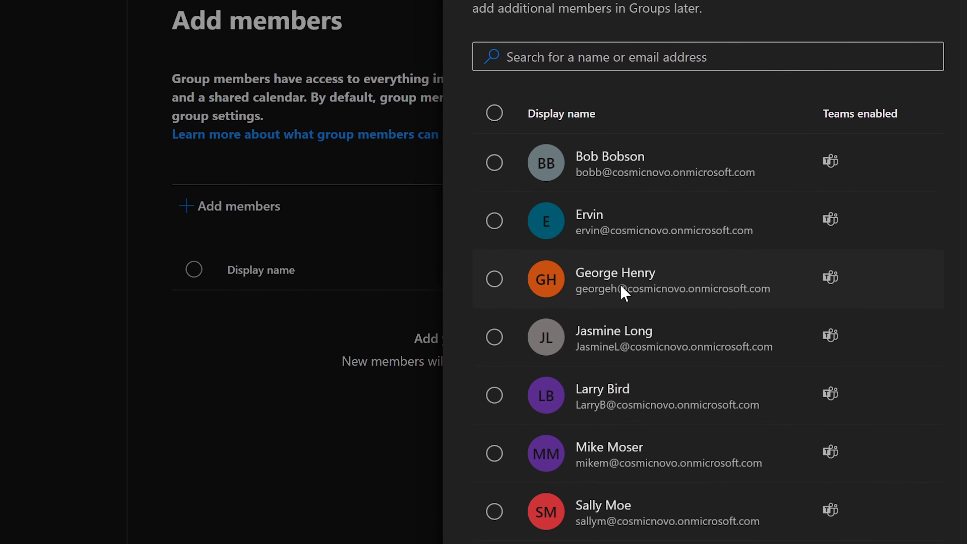
left_click(492, 282)
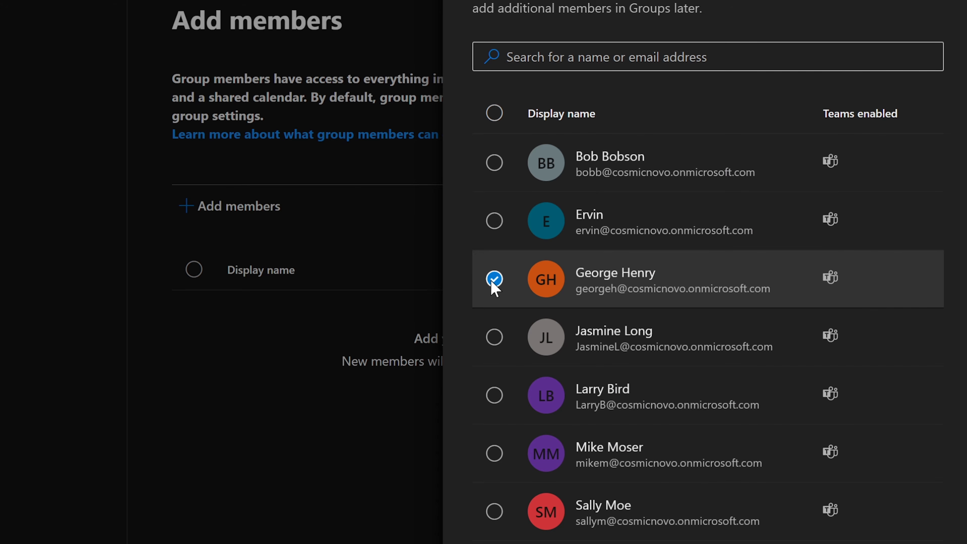
left_click(495, 338)
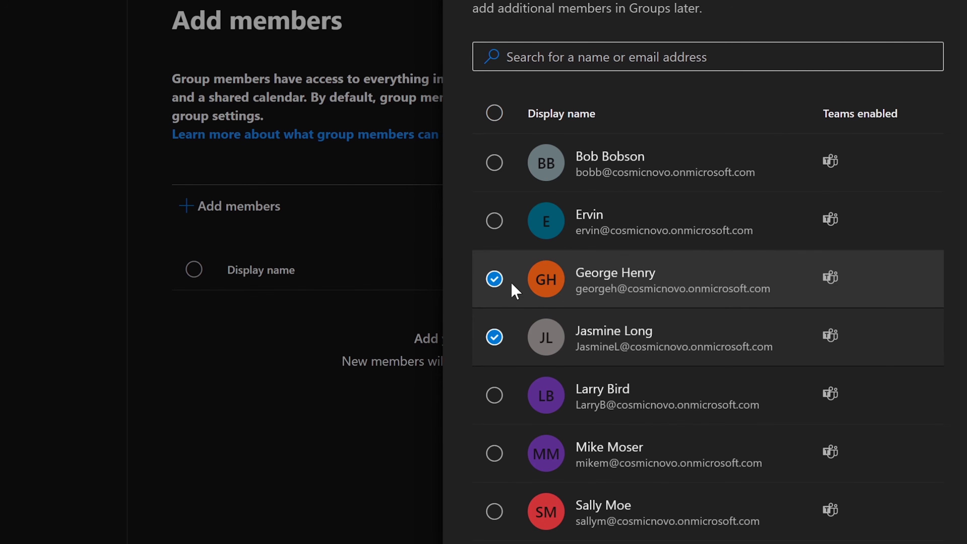
left_click(492, 168)
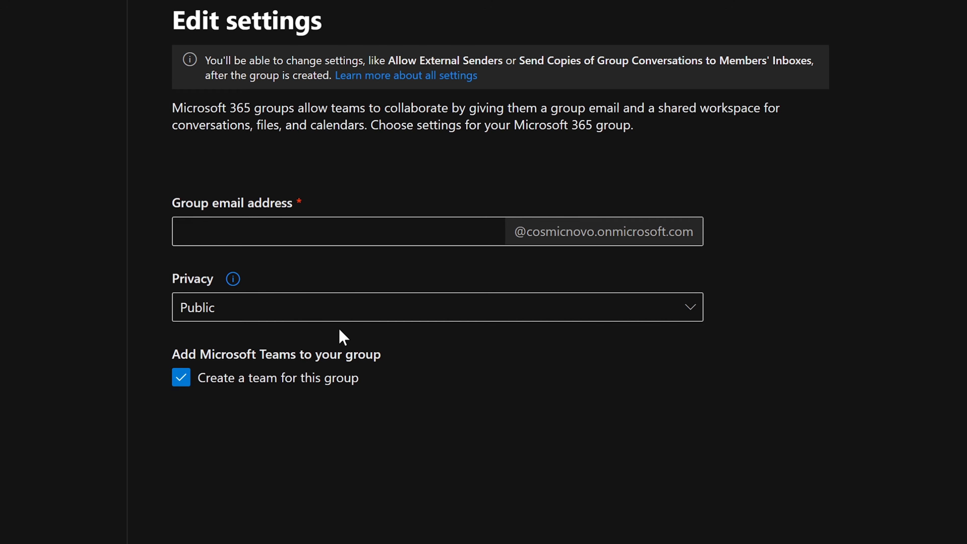
- Set the group's email alias to SharedGroup and turn off creating a team for this group
left_click(338, 232)
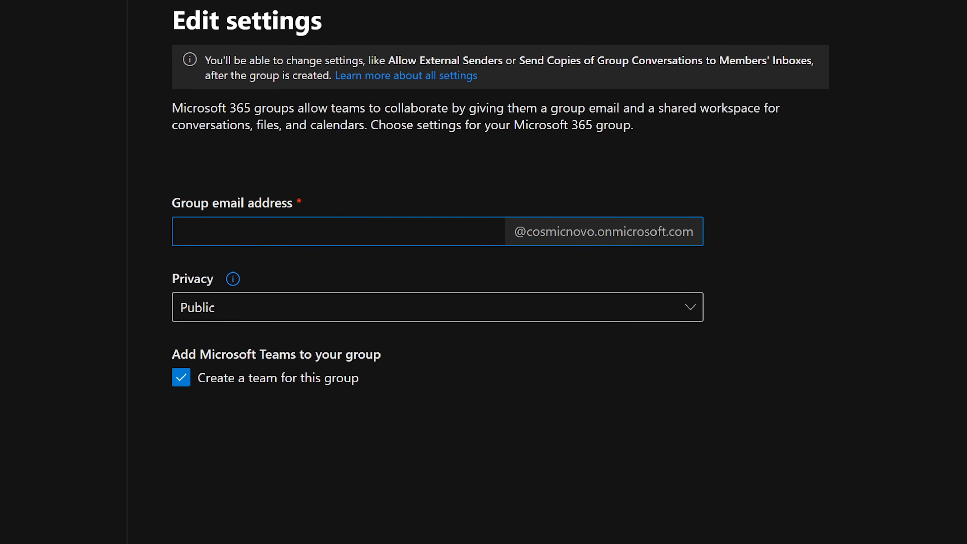
type("Share")
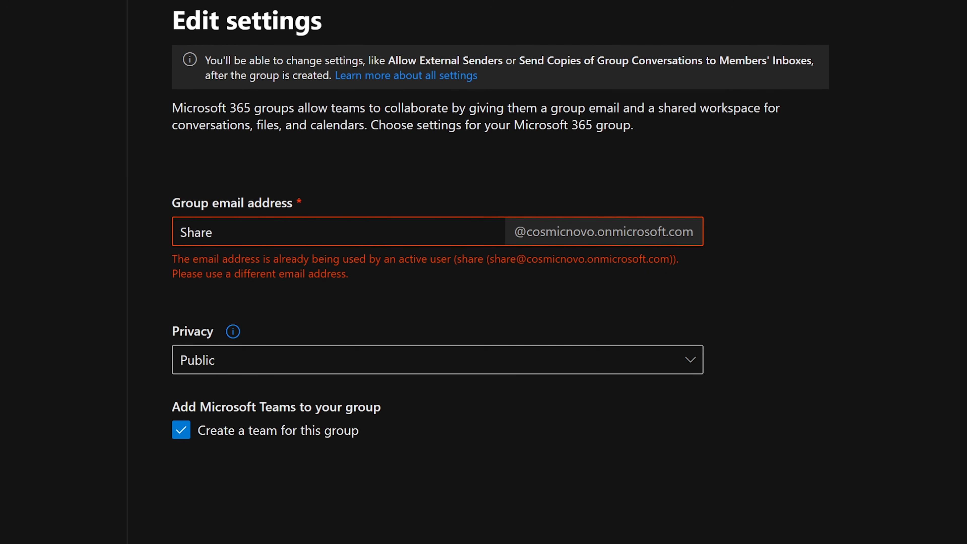
type("dGroup")
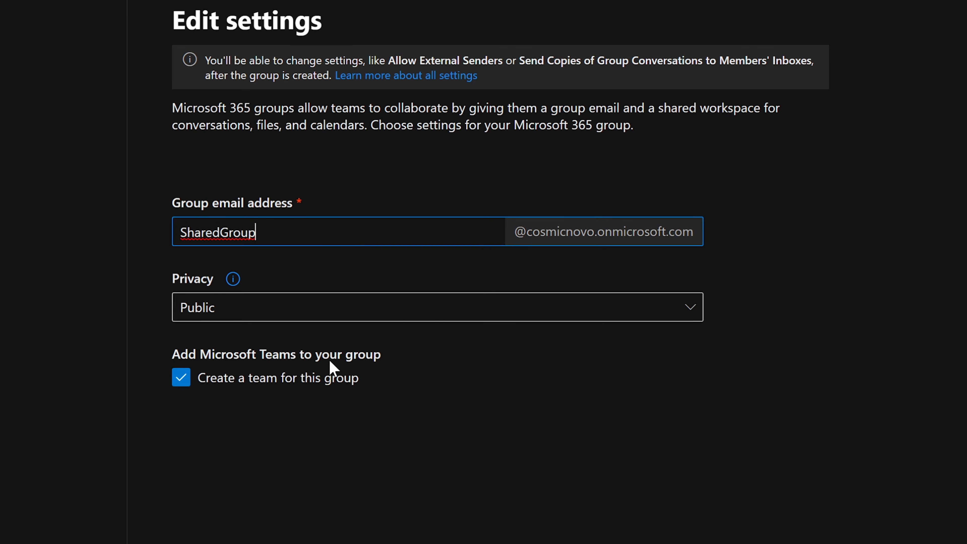
left_click(184, 383)
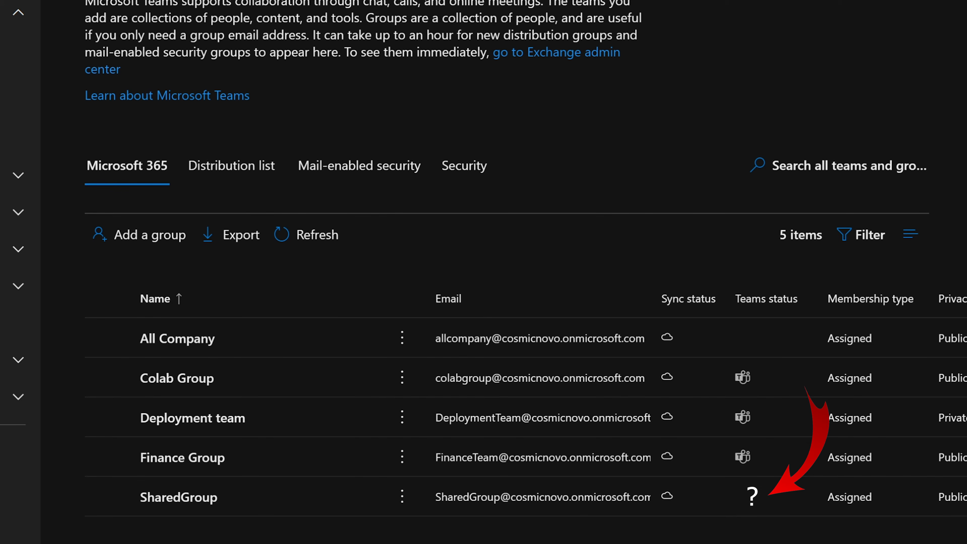
- Open and close SharedGroup's details, and compare its Teams status with the other groups in the list
left_click(194, 499)
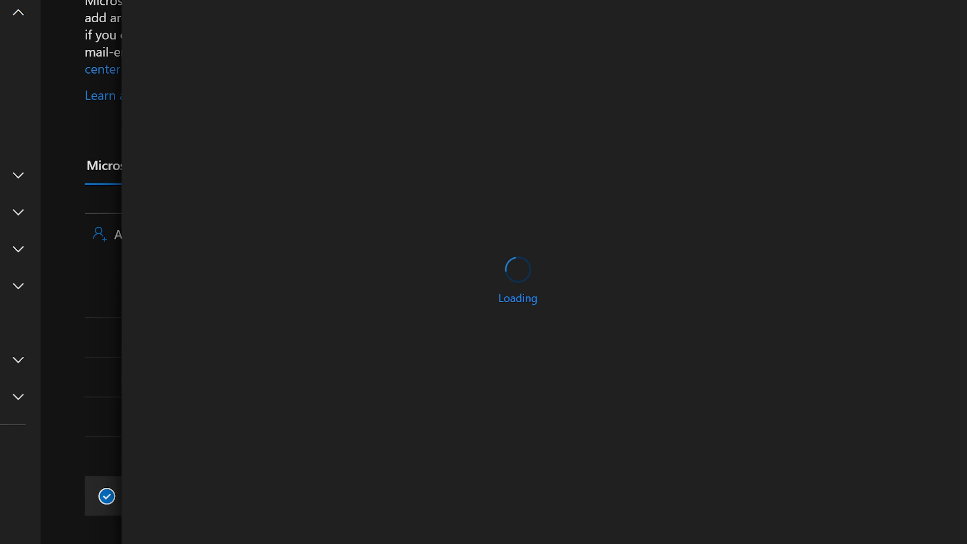
key("Escape")
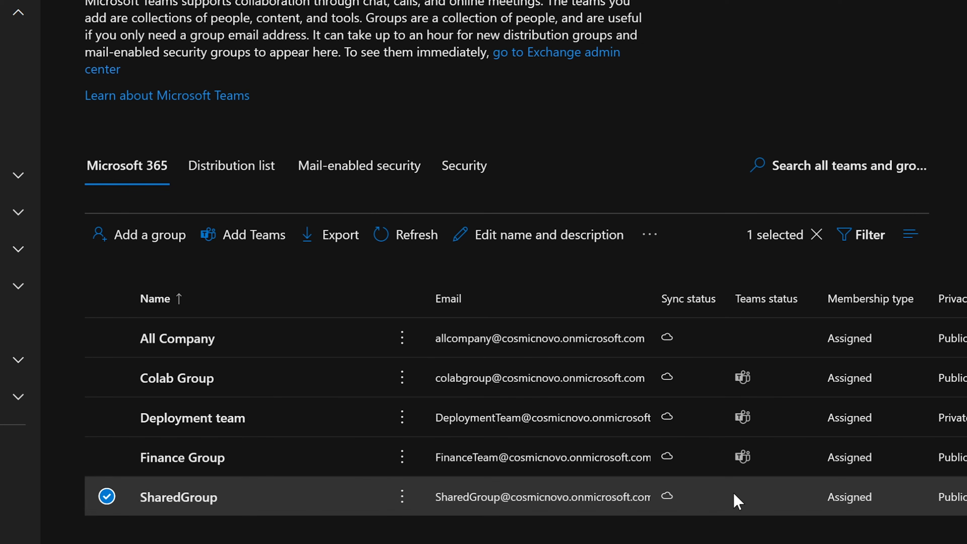
mouse_move(736, 502)
mouse_move(742, 457)
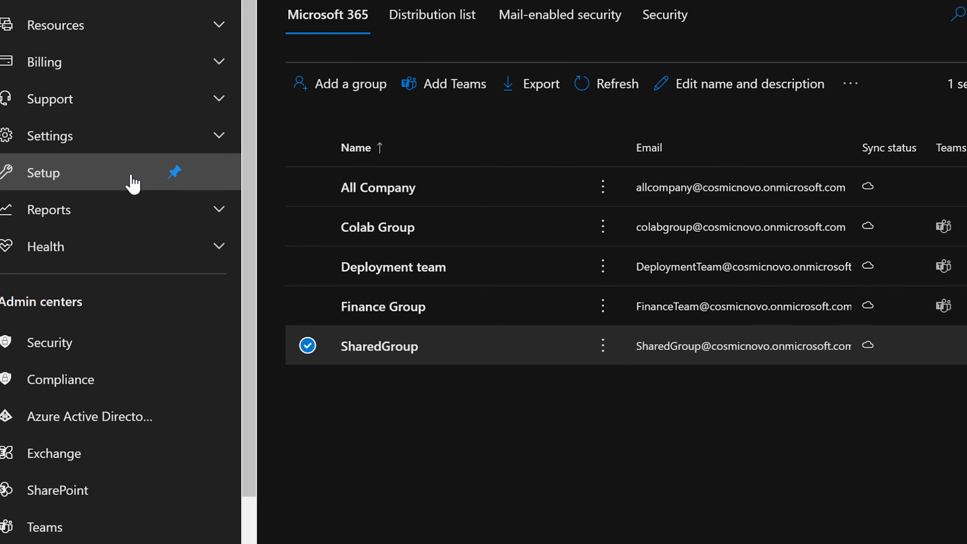
- Switch to the Microsoft Teams admin center, open the team management page, and check SharedGroup's Teams status in the groups list
scroll(137, 177, "down", 2)
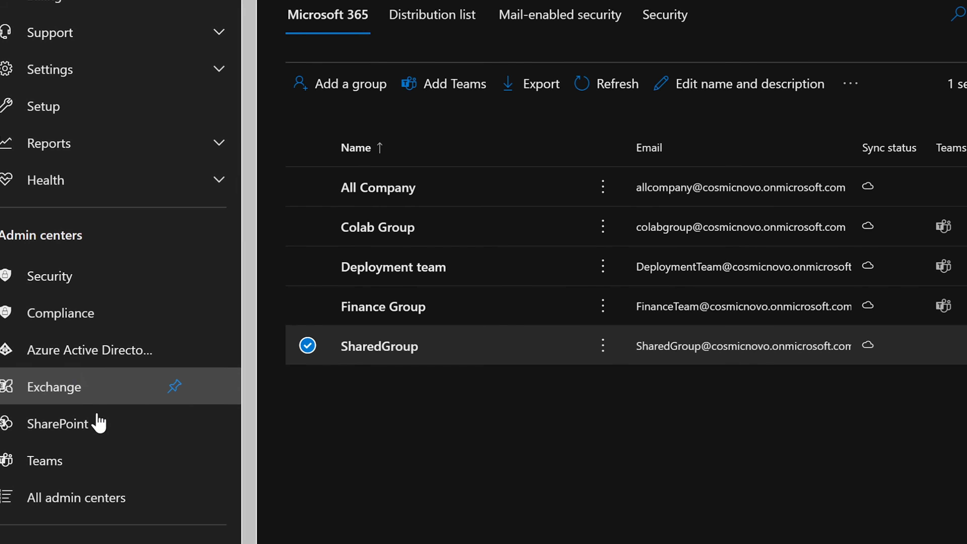
left_click(61, 459)
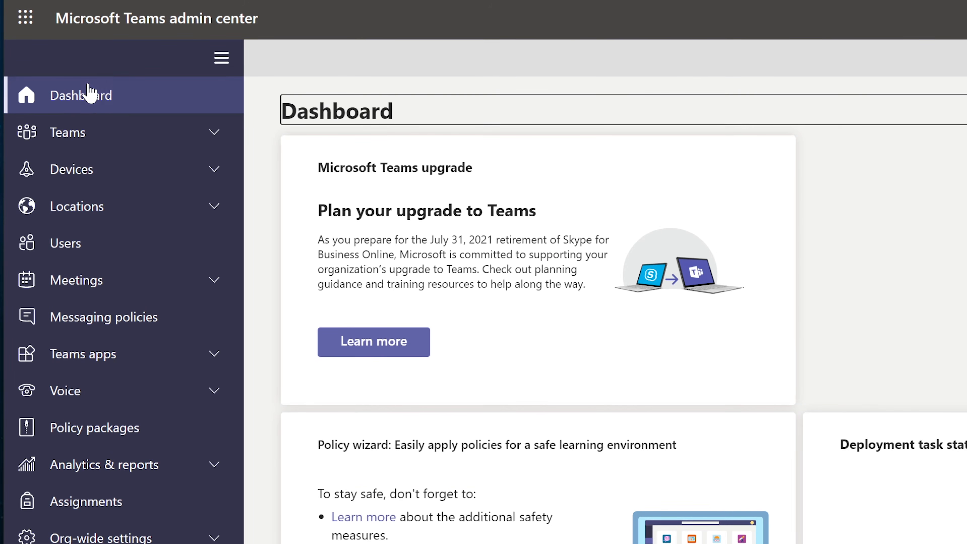
left_click(73, 131)
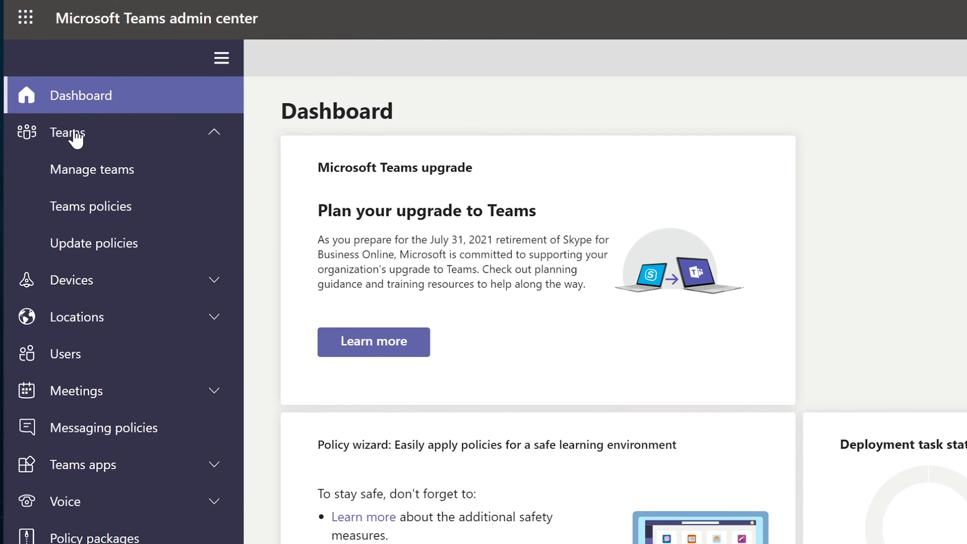
left_click(91, 179)
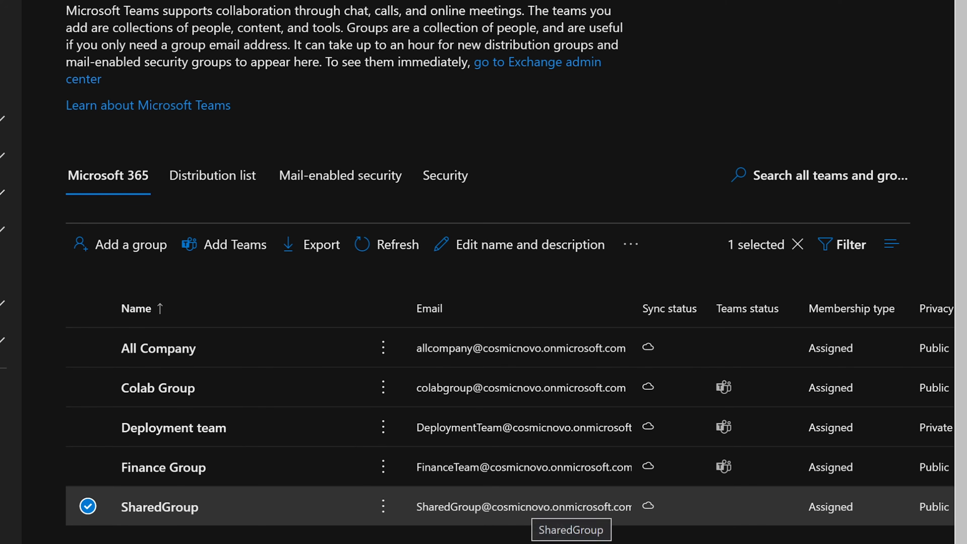
mouse_move(719, 510)
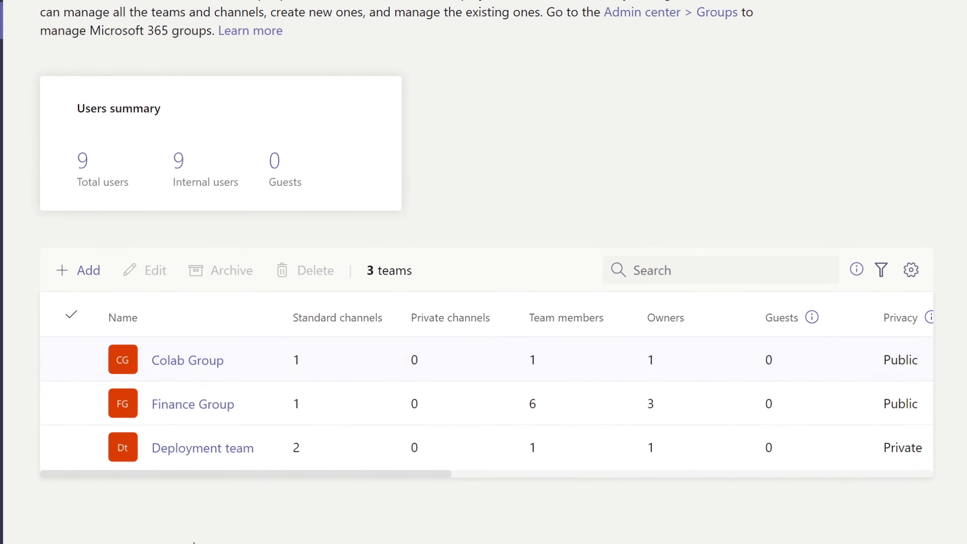
- Start a new team with SharedGroup as both its name and description
left_click(86, 273)
key("Tab")
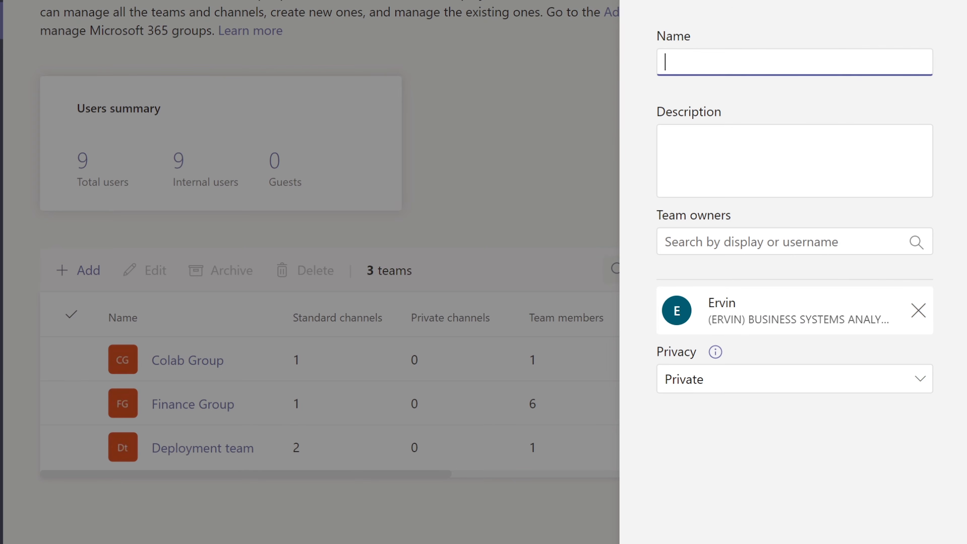
type("SharedGroup")
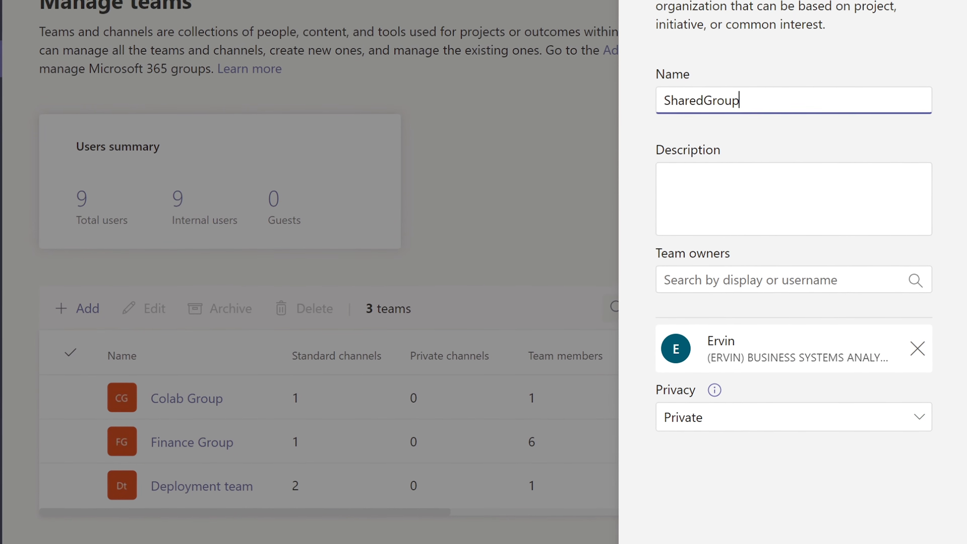
key("ctrl+a")
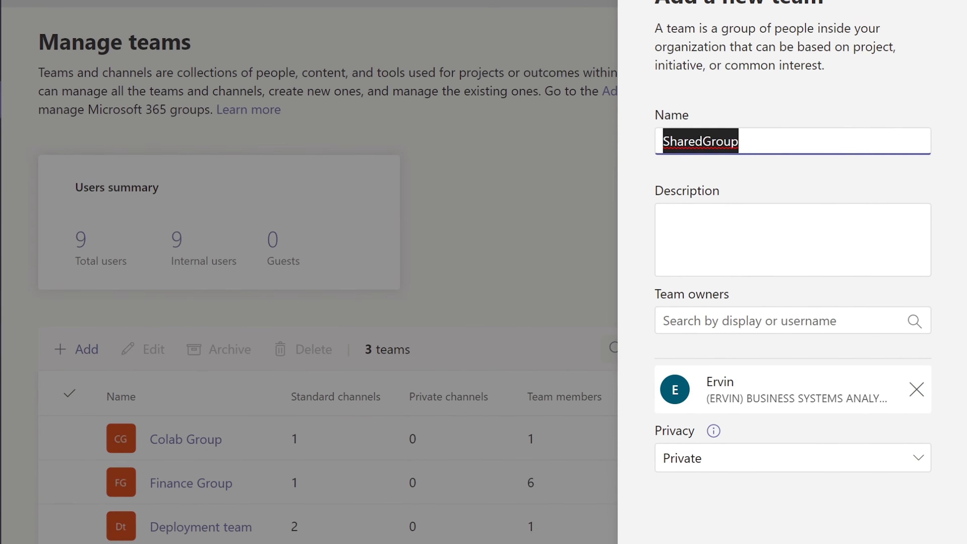
key("ctrl+c")
key("Tab")
key("ctrl+v")
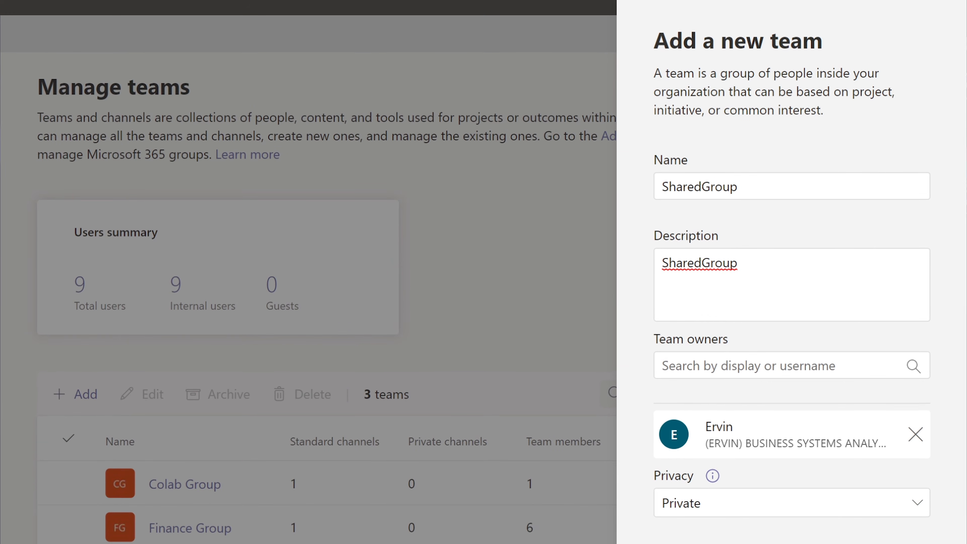
- Replace the preselected team owner with another user found by name
key("Tab")
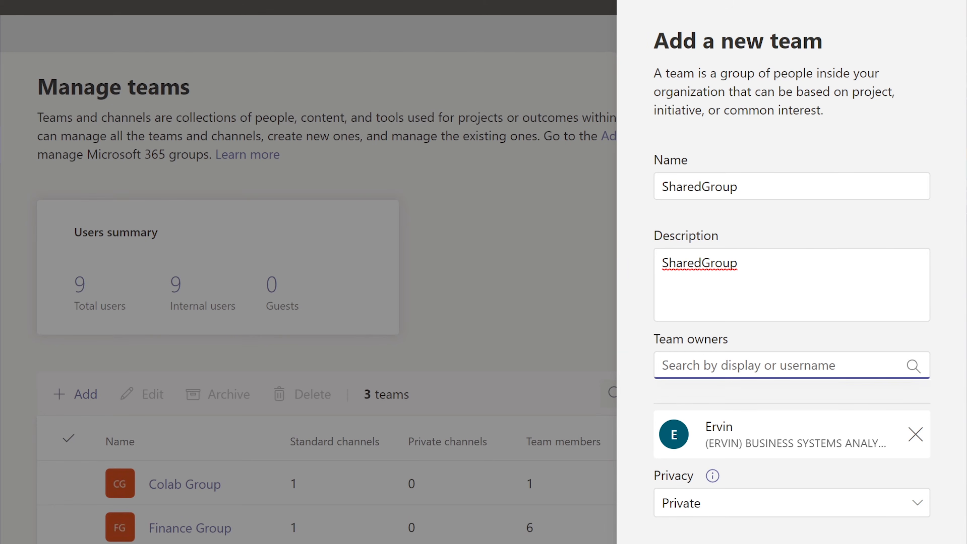
type("jasmine")
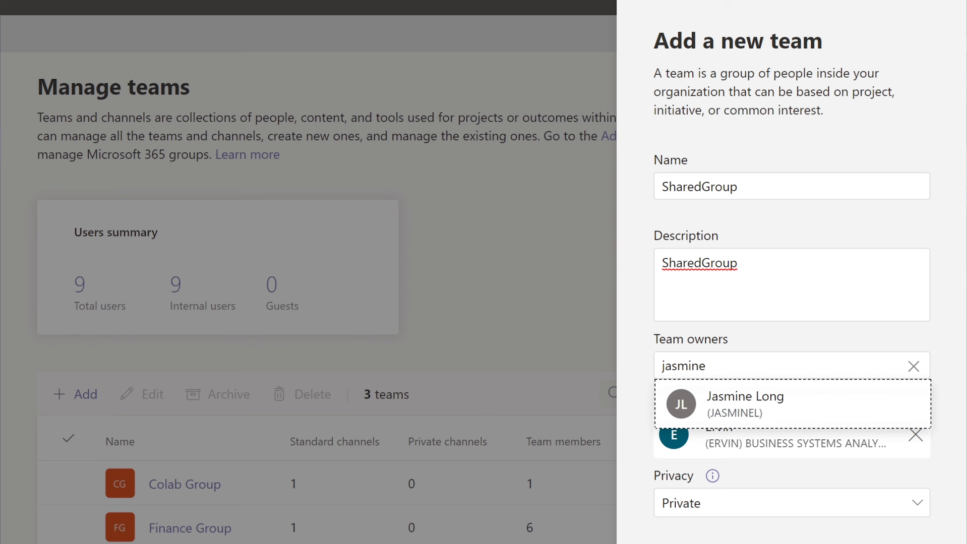
left_click(754, 402)
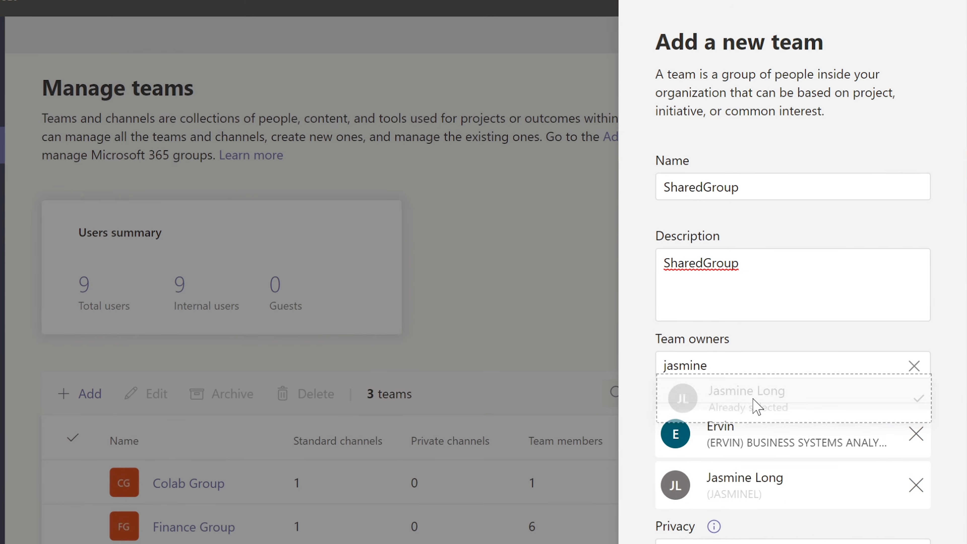
left_click(921, 432)
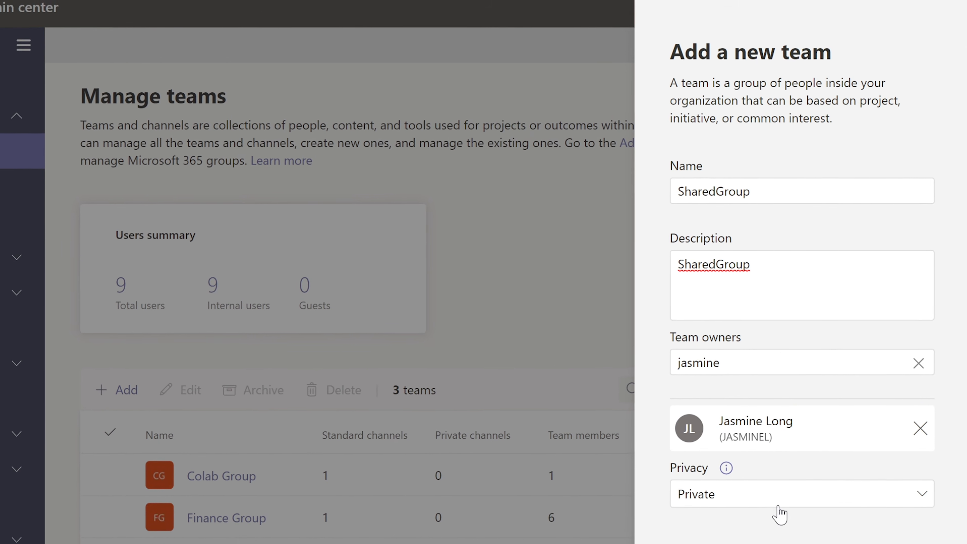
- Set the new team's privacy to Public and try to create the SharedGroup team
left_click(750, 492)
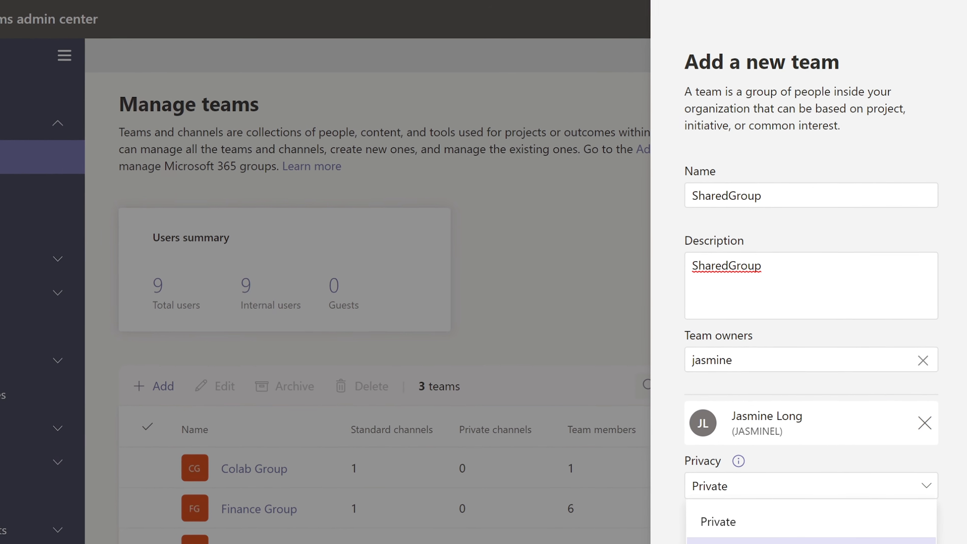
left_click(750, 542)
left_click(799, 537)
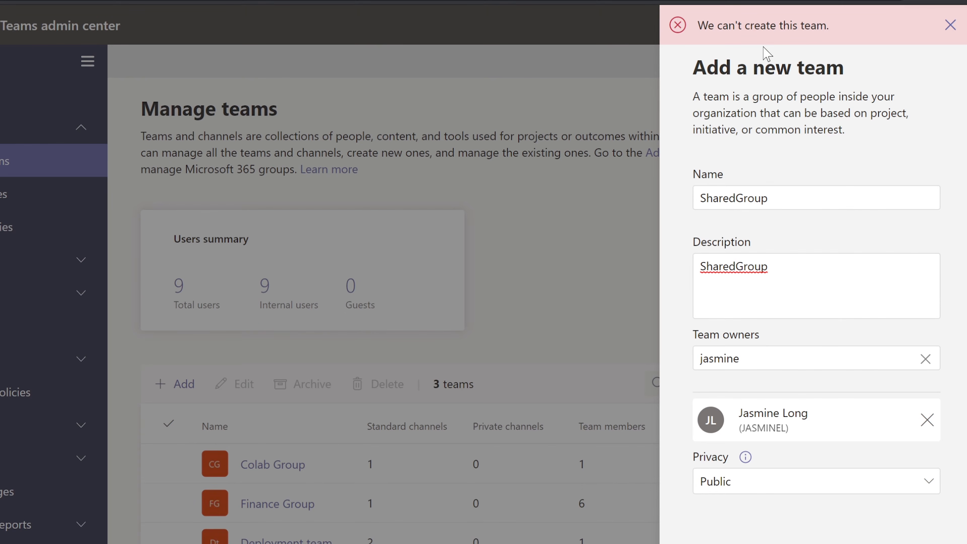
- Examine the message above the new team form alongside the entered team name and description
left_click_drag(698, 26, 827, 25)
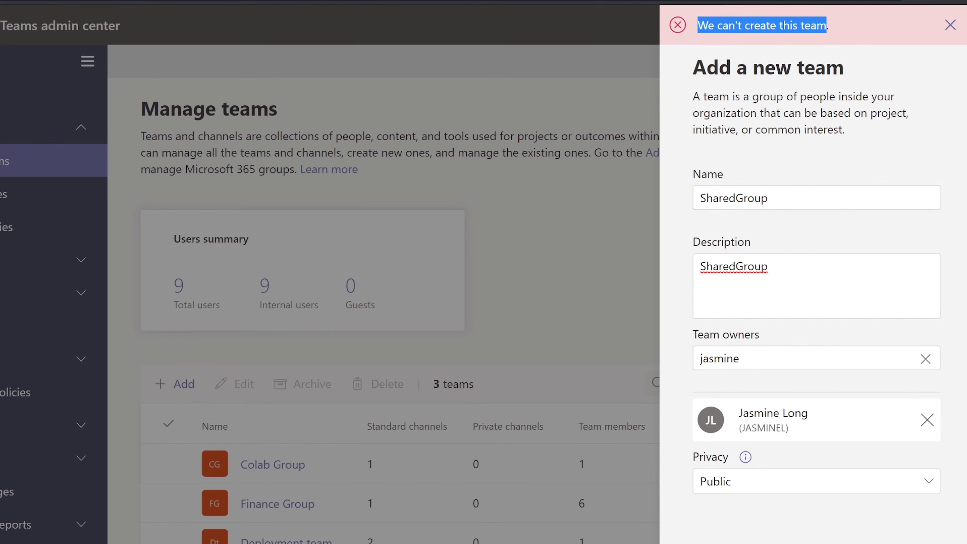
left_click(768, 198)
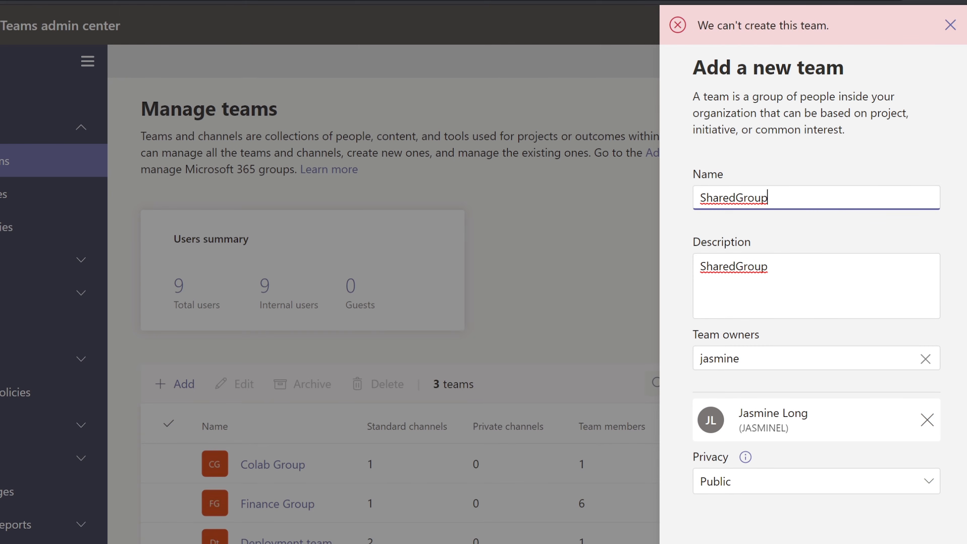
left_click_drag(768, 198, 681, 196)
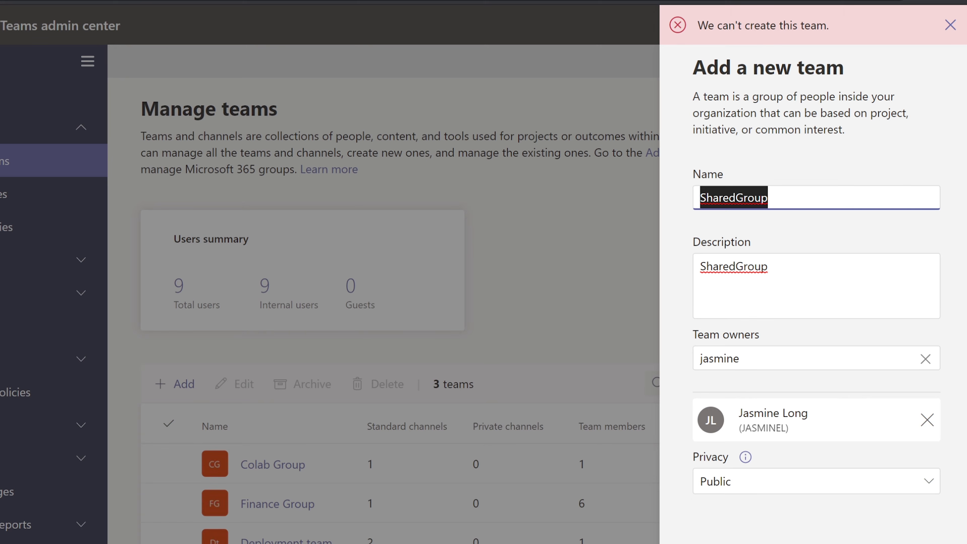
left_click(784, 197)
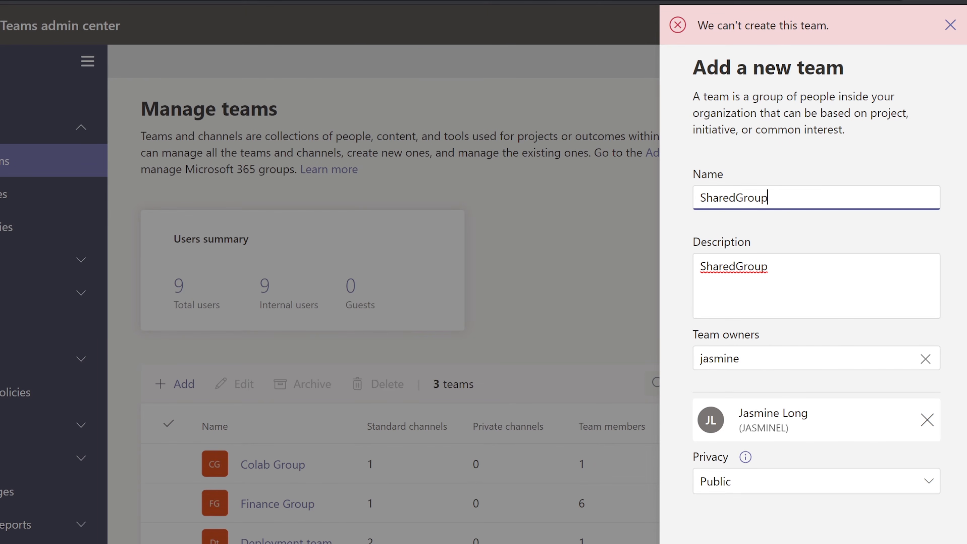
left_click(767, 266)
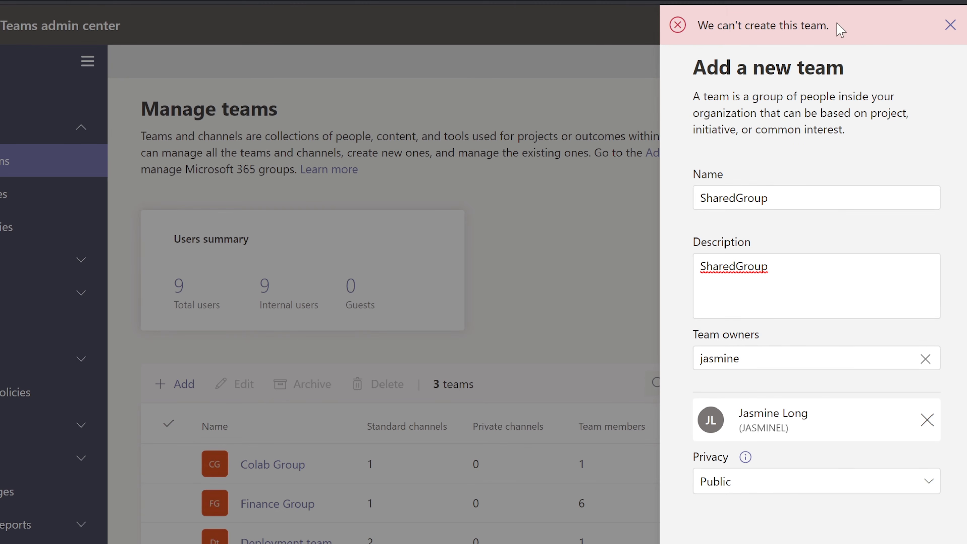
left_click_drag(834, 25, 698, 25)
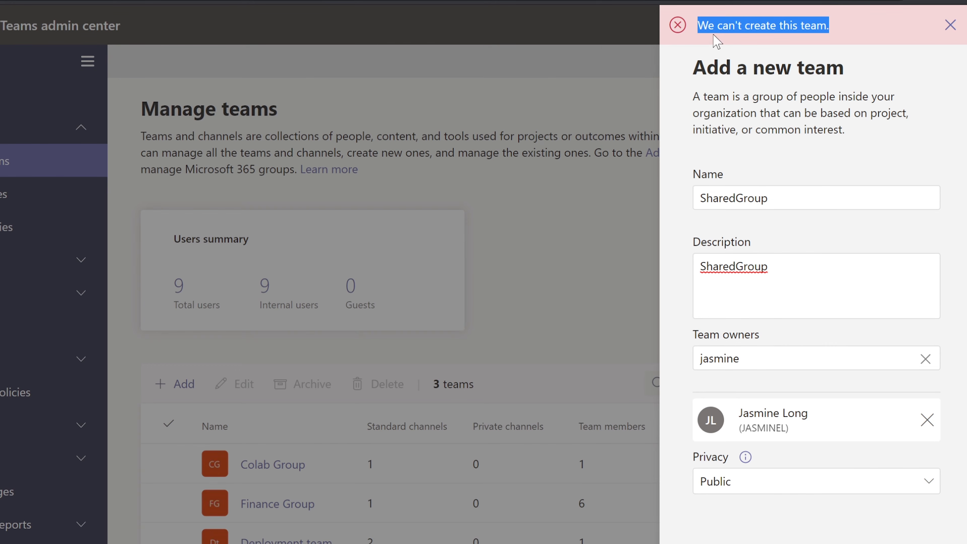
left_click(837, 32)
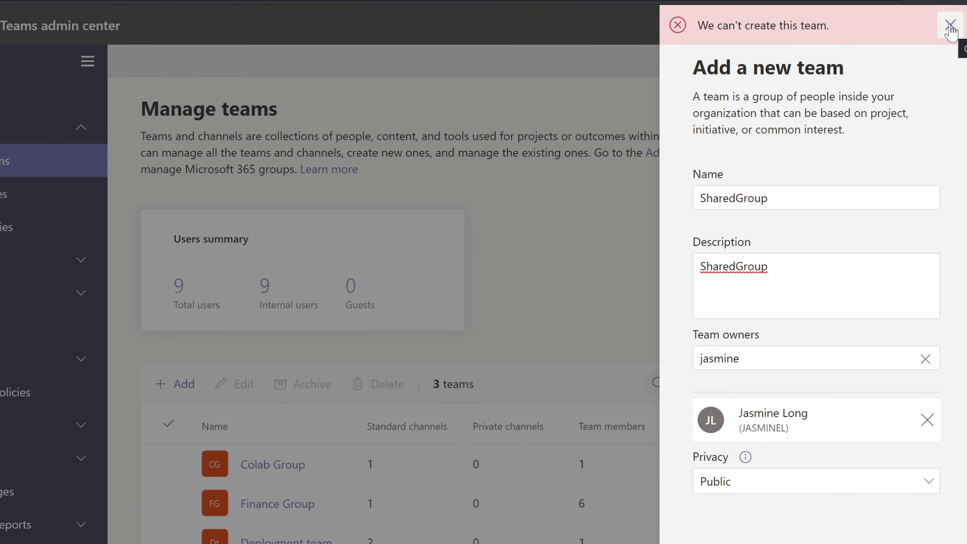
left_click_drag(852, 29, 684, 23)
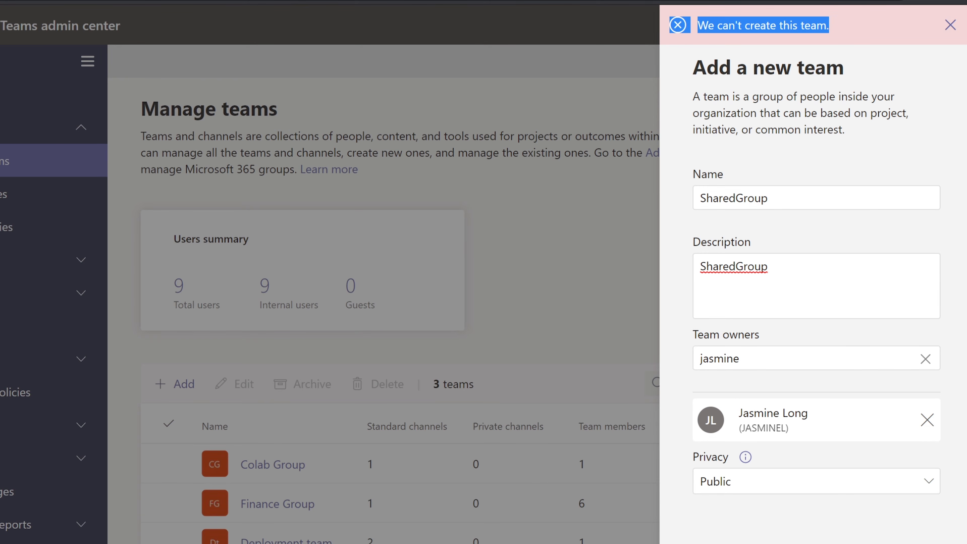
- Change the team's name to Sharedgroup and try to create the team again
left_click_drag(768, 198, 736, 197)
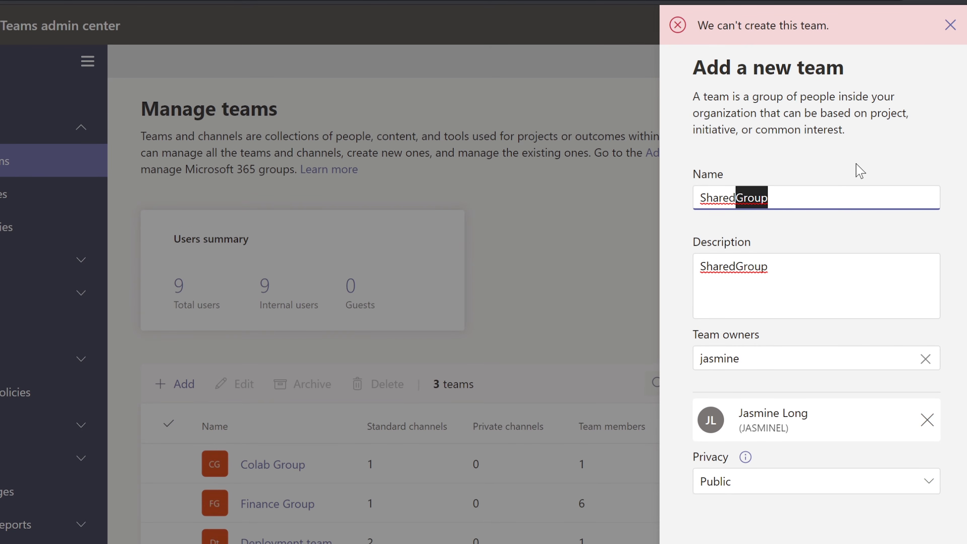
key("BackSpace")
type("group")
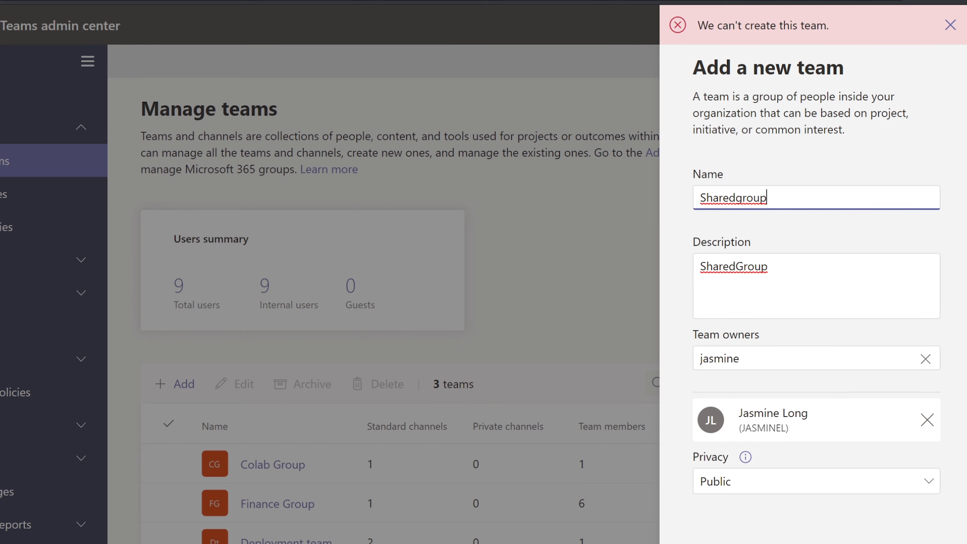
left_click(728, 543)
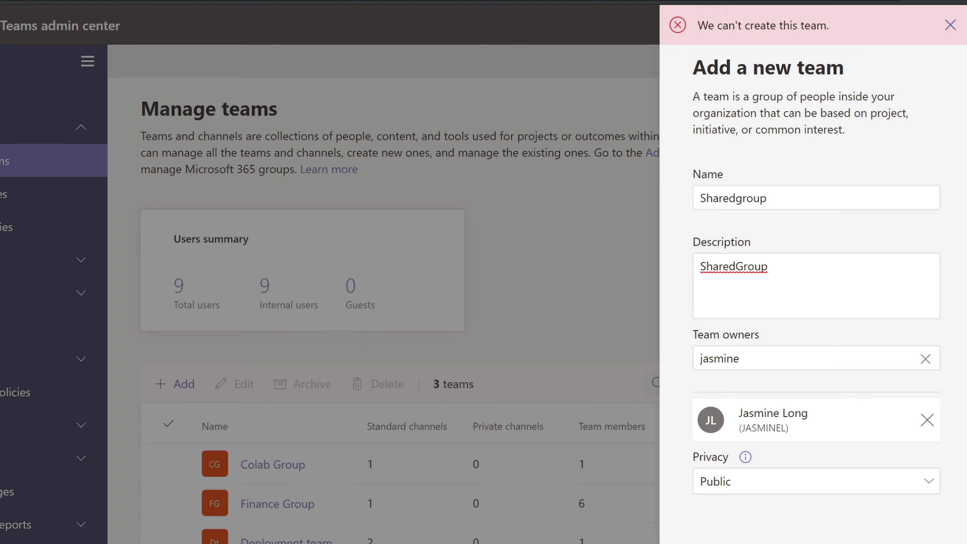
- Rename the new team SharedGroup1 and create it
left_click(767, 198)
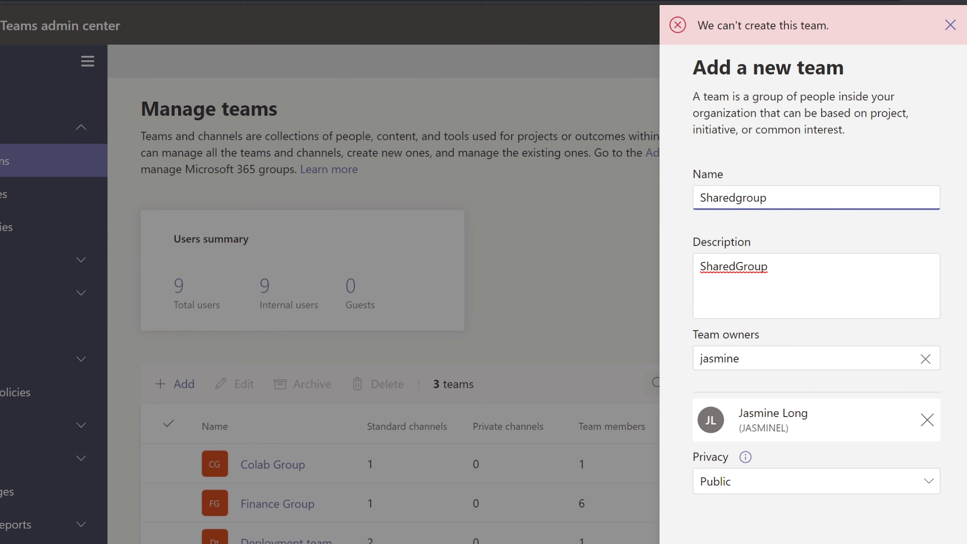
key("shift+Left")
key("shift+Left")
key("shift+Left")
key("shift+Left")
key("shift+Left")
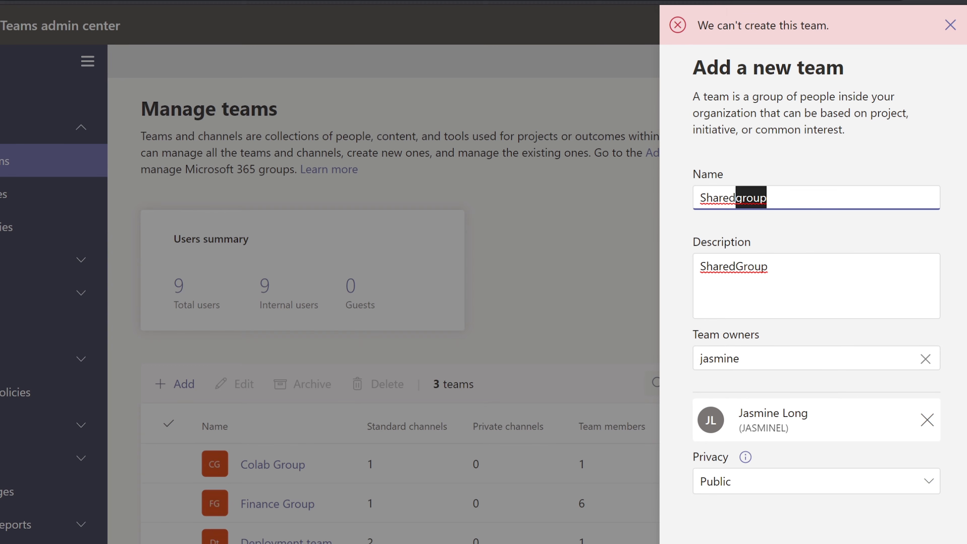
type("Group1")
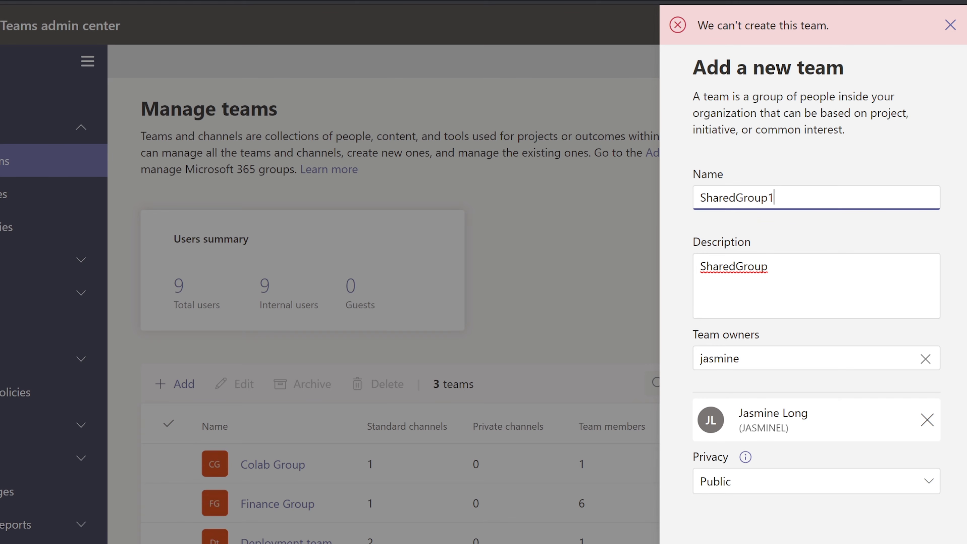
left_click(724, 543)
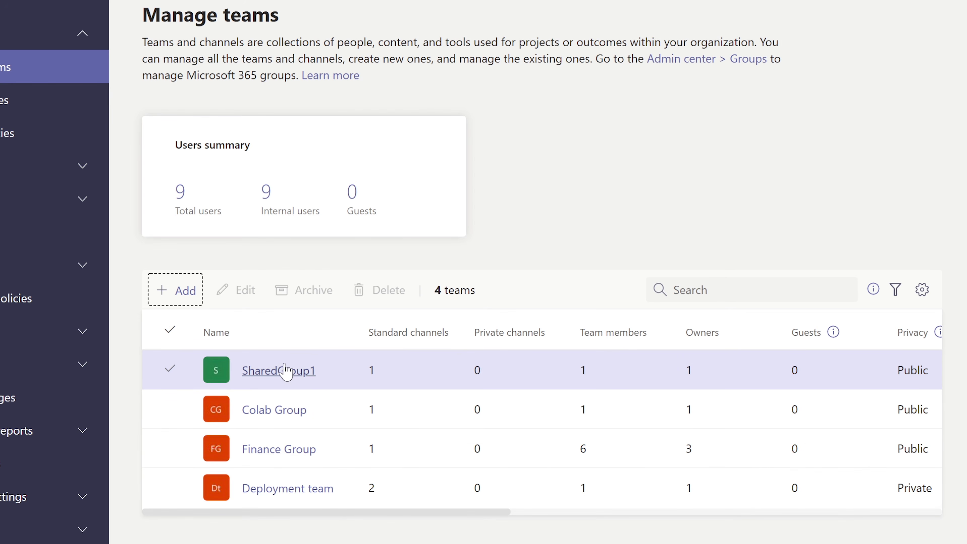
- Delete the SharedGroup1 team from the teams list
left_click(171, 372)
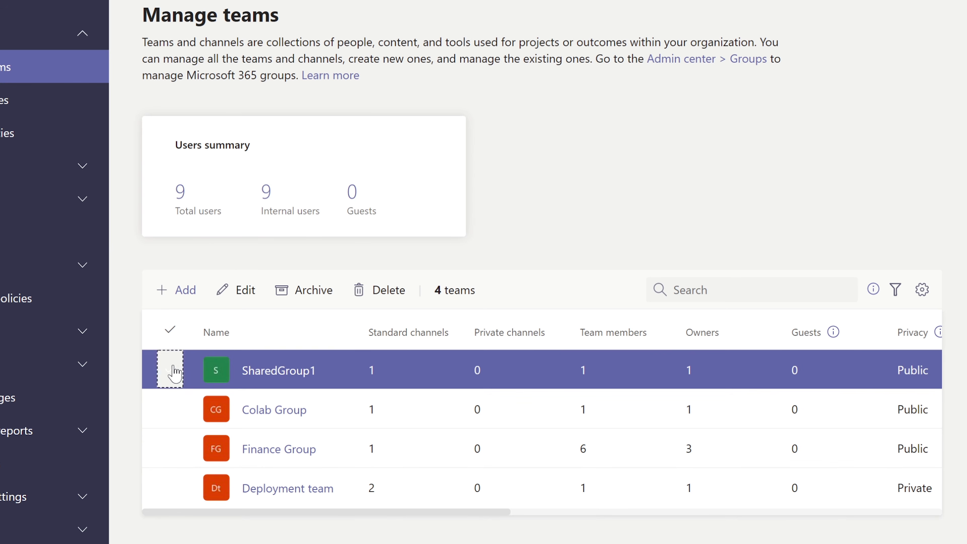
left_click(377, 292)
left_click(457, 342)
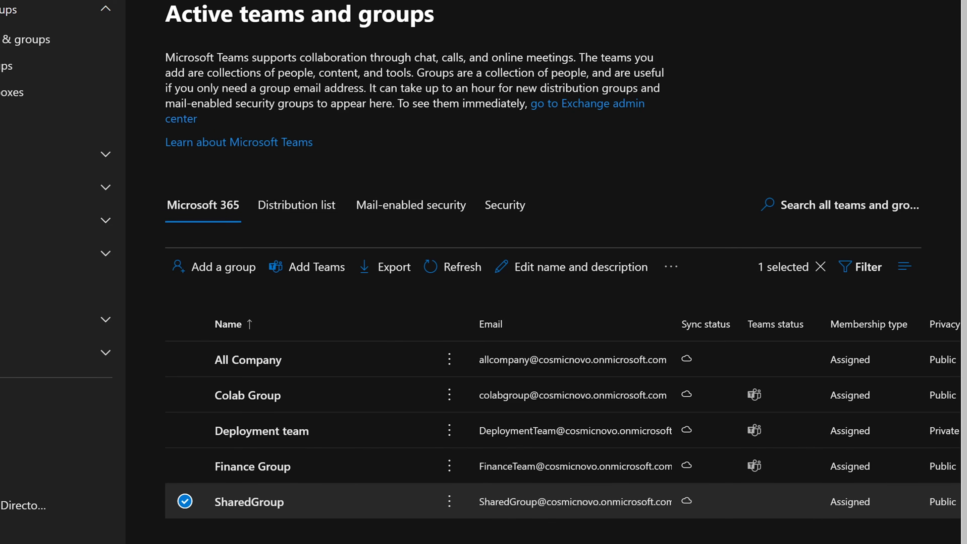
- In the Microsoft 365 admin center, reload the active teams and groups list and try to delete SharedGroup1
left_click(11, 39)
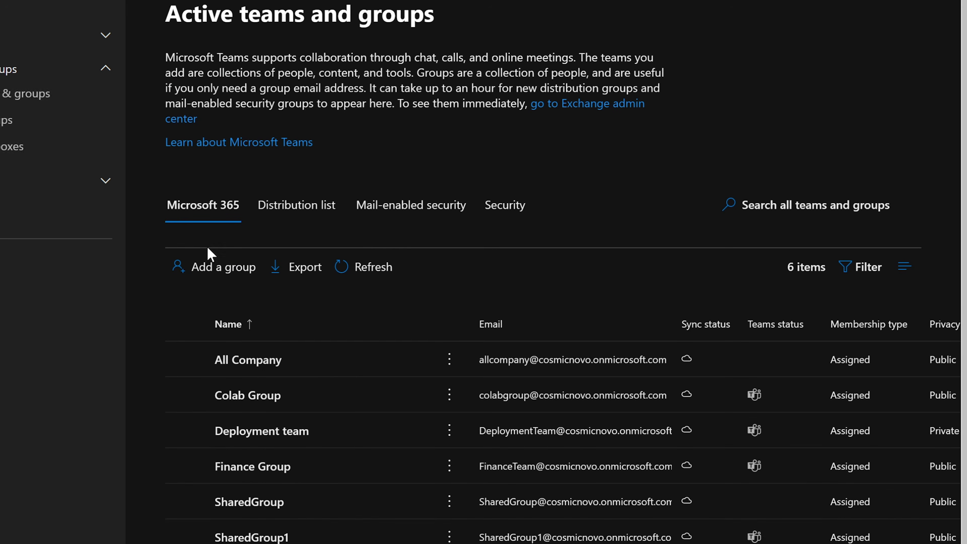
left_click(185, 536)
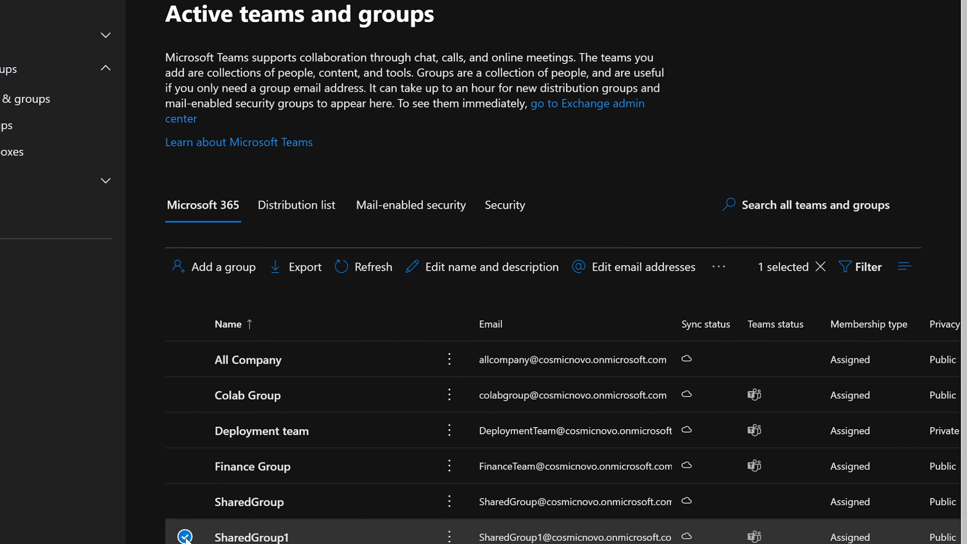
left_click(185, 537)
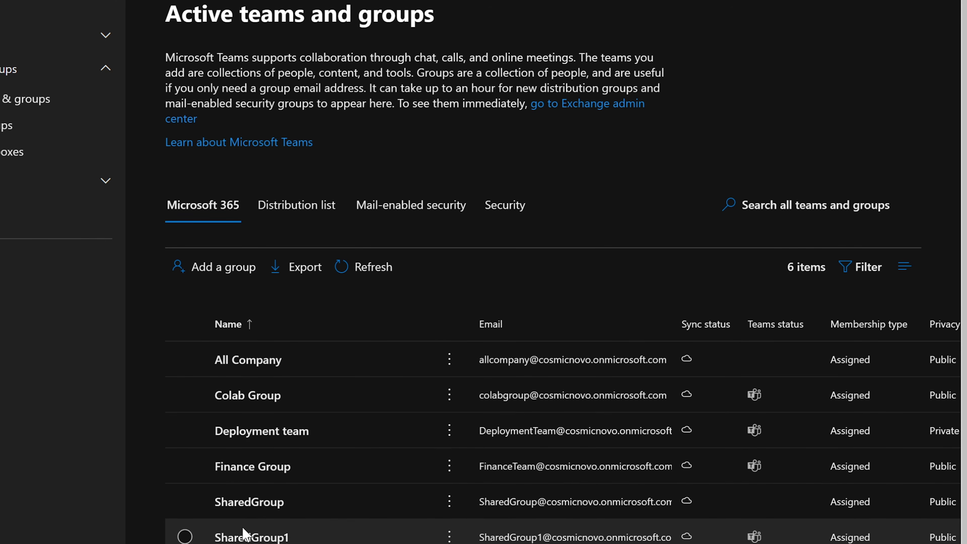
left_click(186, 537)
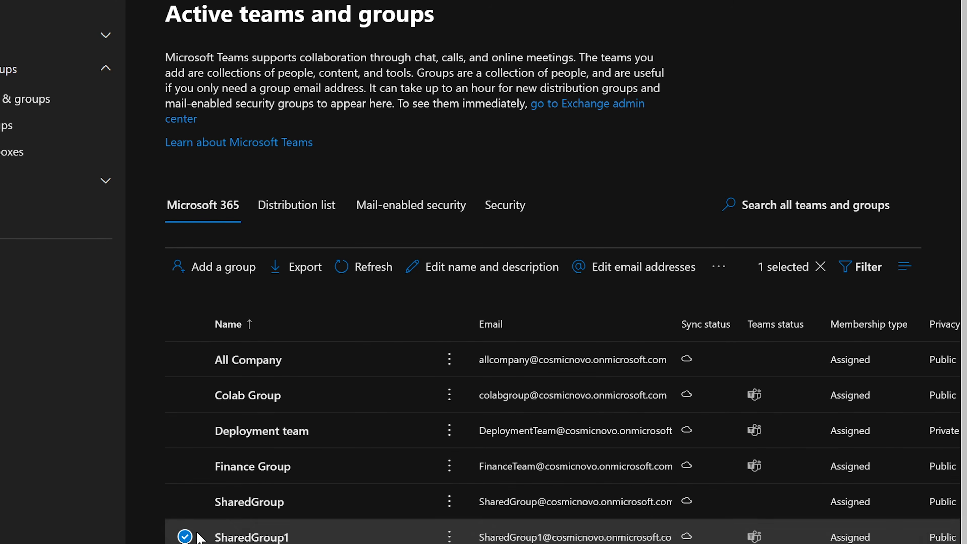
left_click(717, 267)
left_click(737, 301)
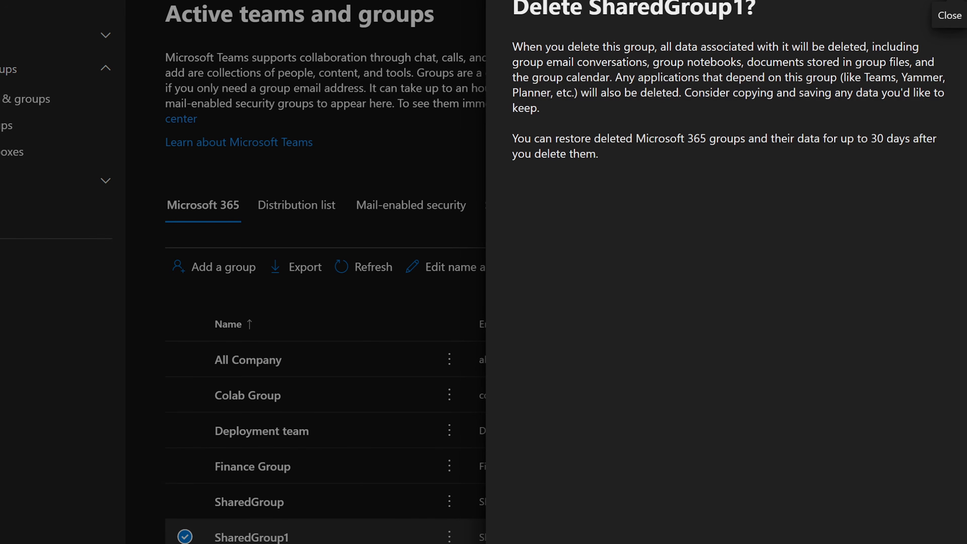
left_click(548, 543)
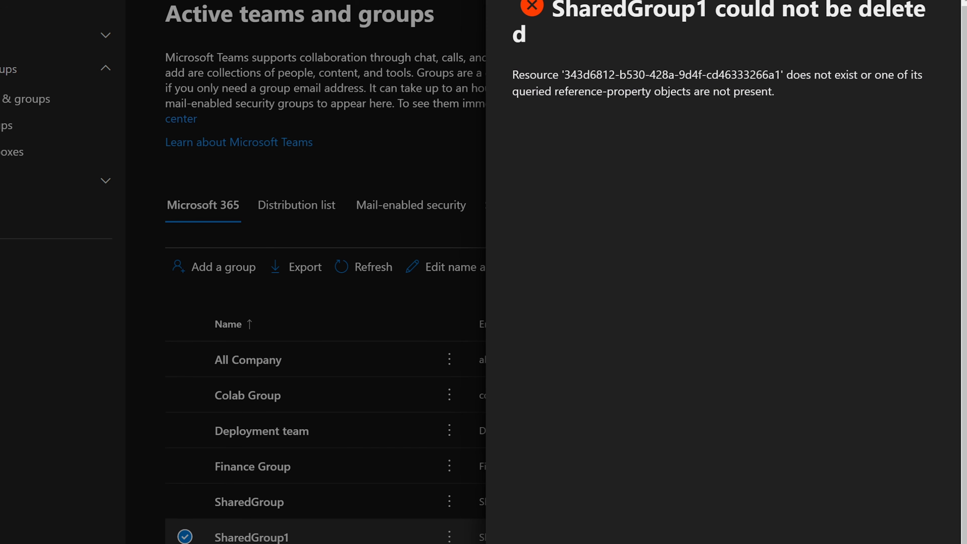
left_click_drag(583, 74, 878, 97)
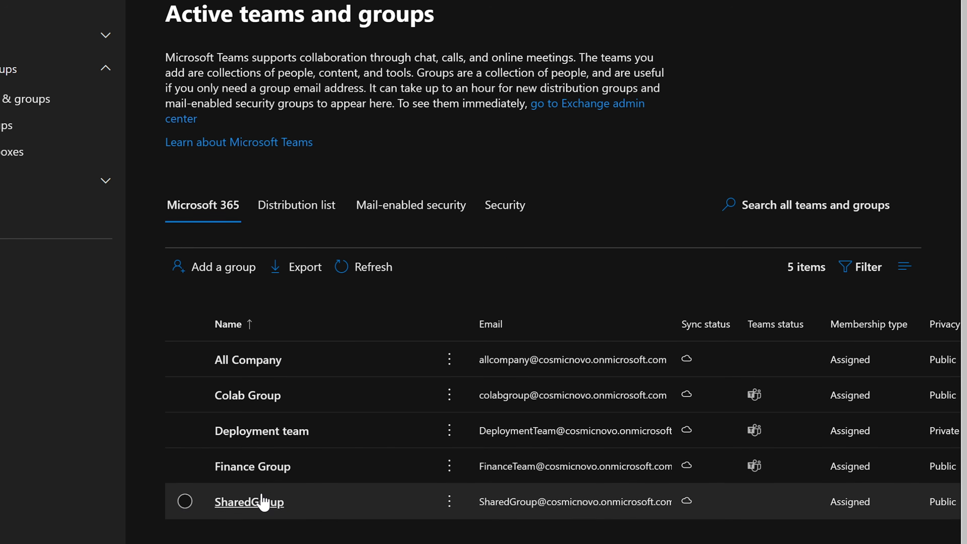
- Open SharedGroup's details, review its settings, and examine the option to add Microsoft Teams to the group
left_click(267, 501)
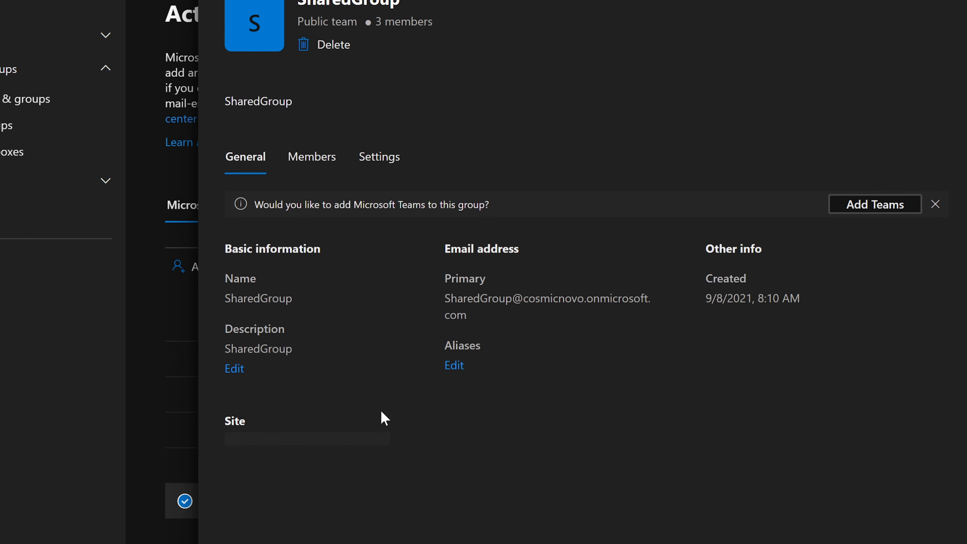
left_click(379, 156)
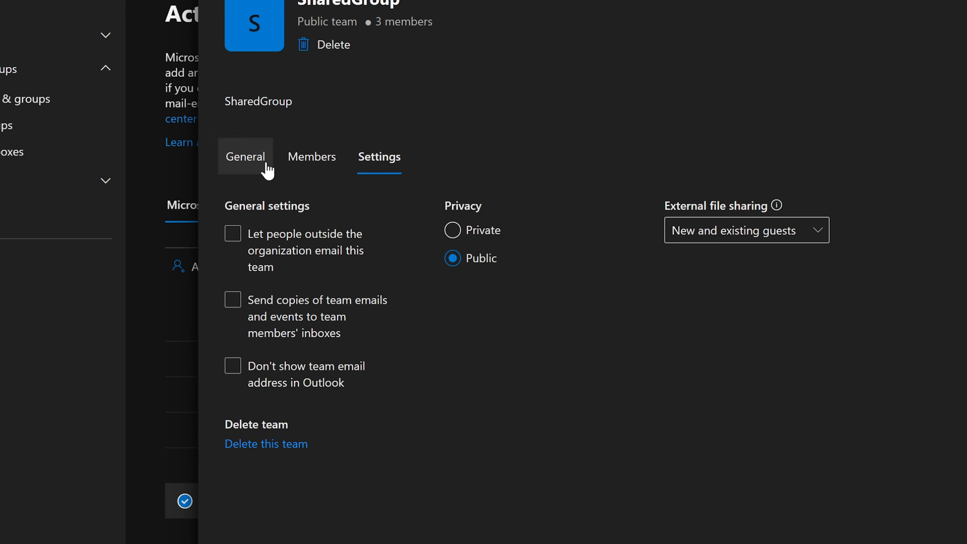
left_click(257, 170)
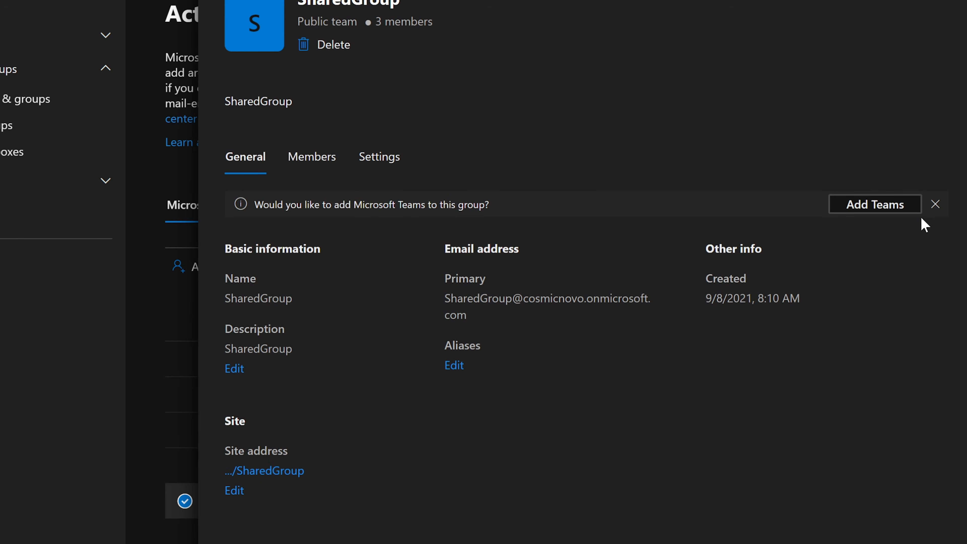
left_click(894, 207)
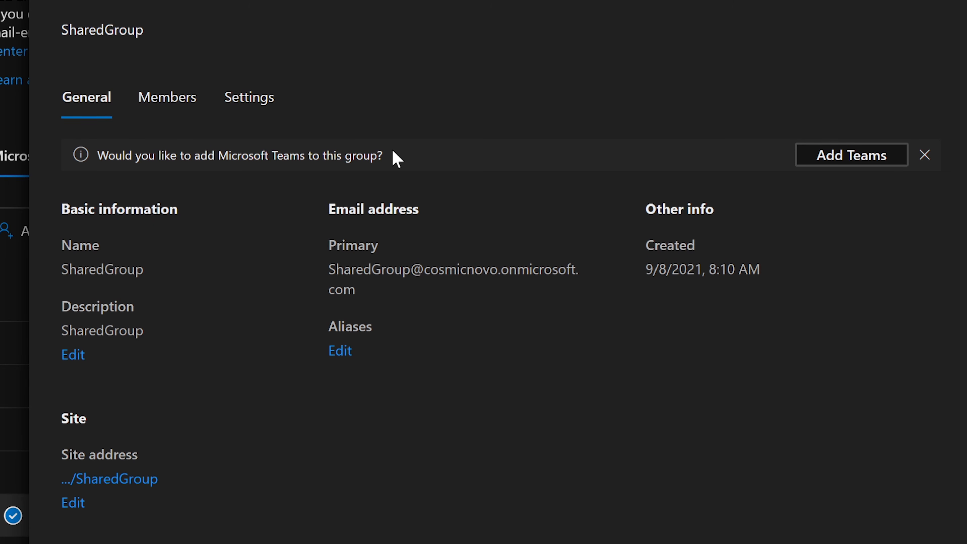
left_click_drag(382, 156, 97, 162)
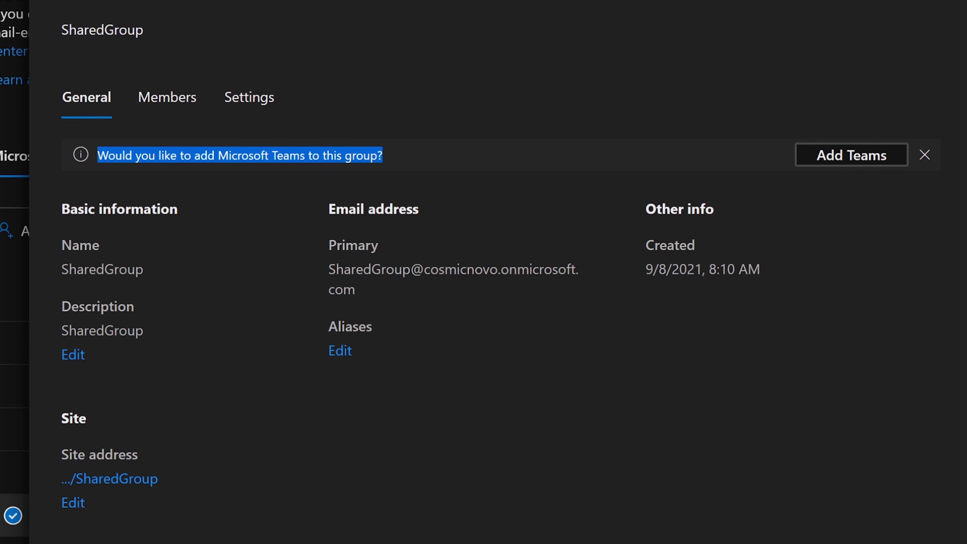
- Add Microsoft Teams to the existing SharedGroup and confirm the addition
left_click(264, 102)
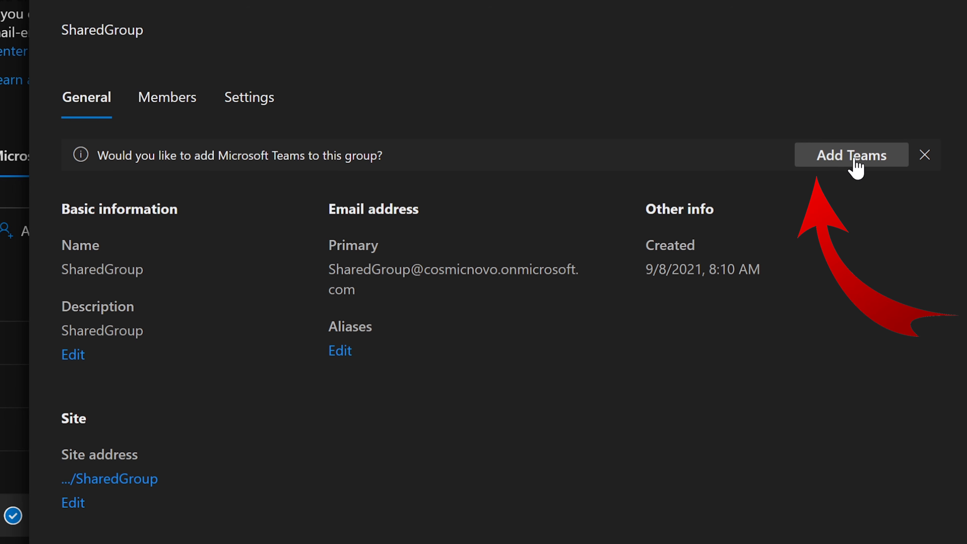
left_click(848, 167)
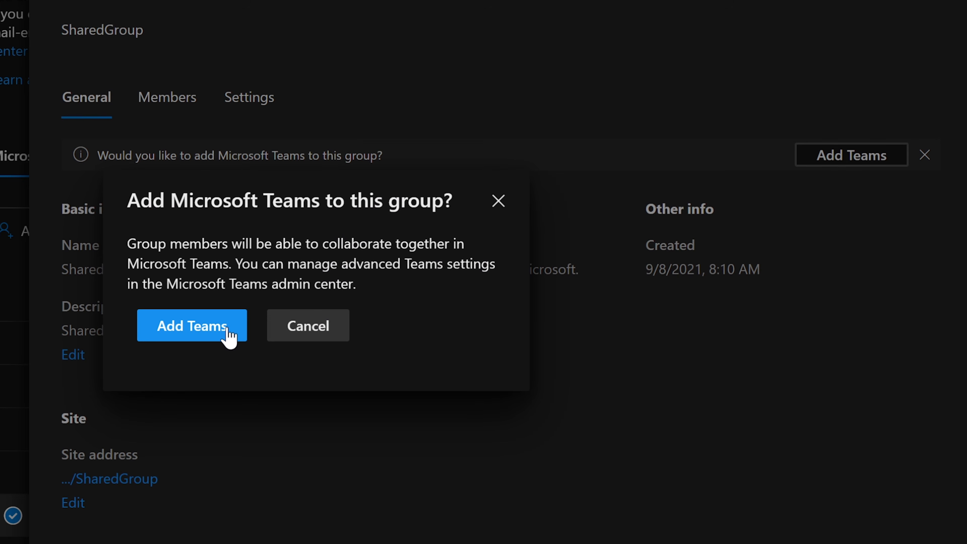
left_click(228, 329)
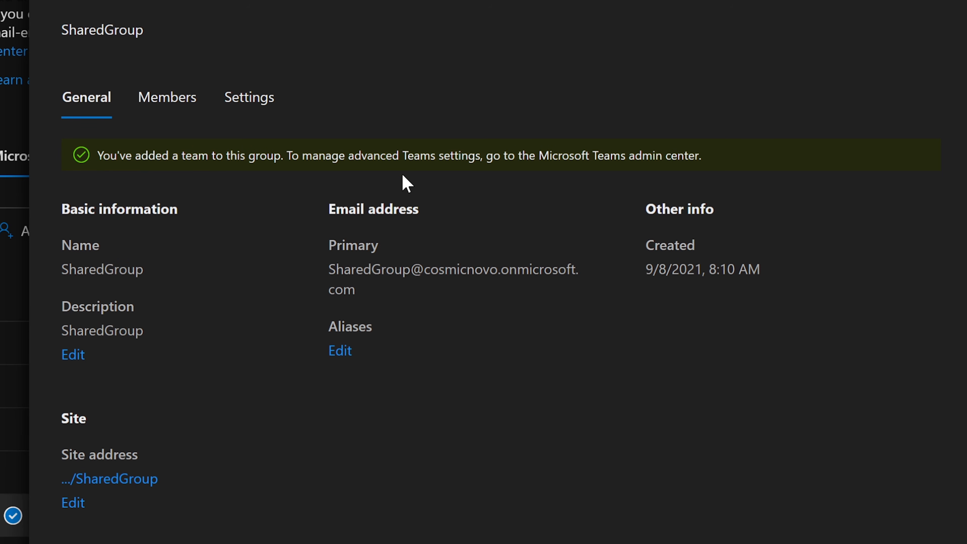
- Review SharedGroup's general information and team settings, then close its details and deselect the group in the list
left_click(253, 97)
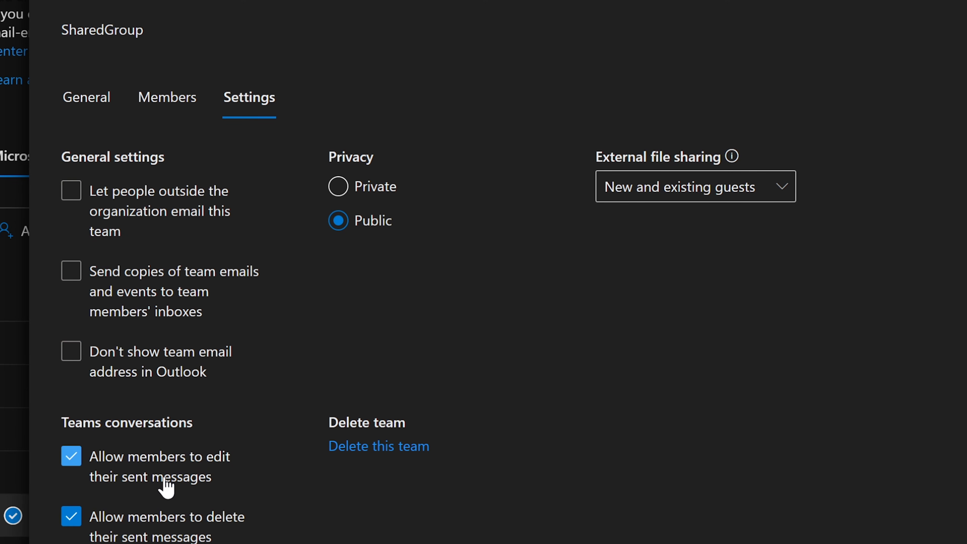
left_click(91, 100)
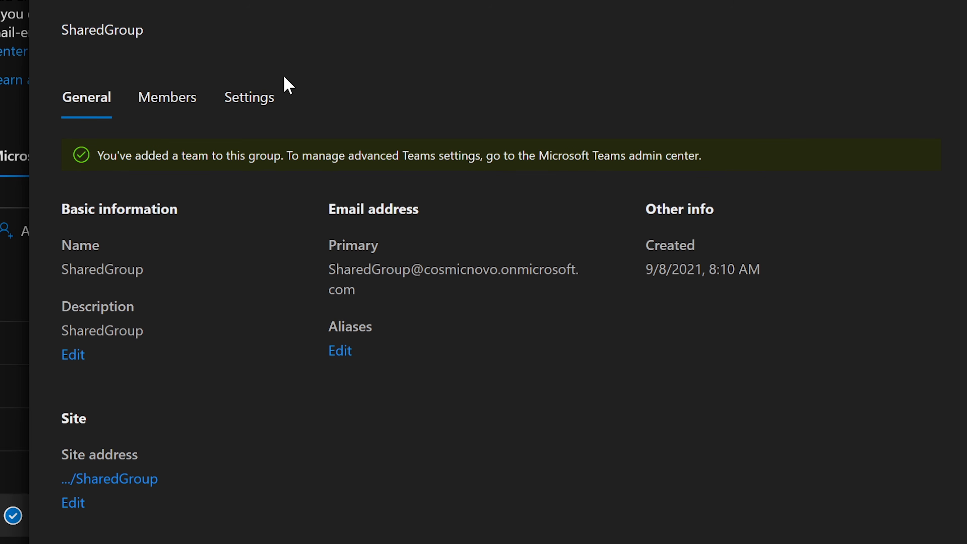
left_click(256, 95)
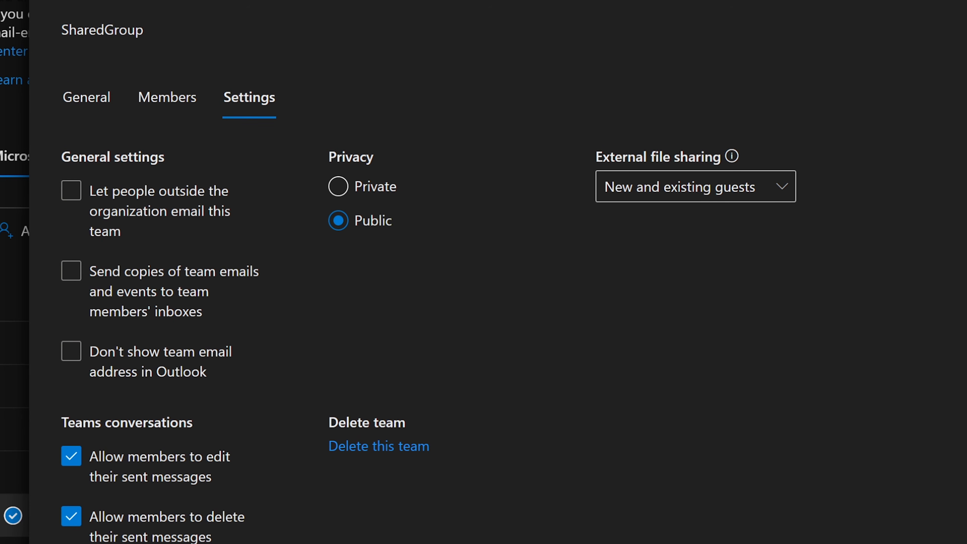
key("Escape")
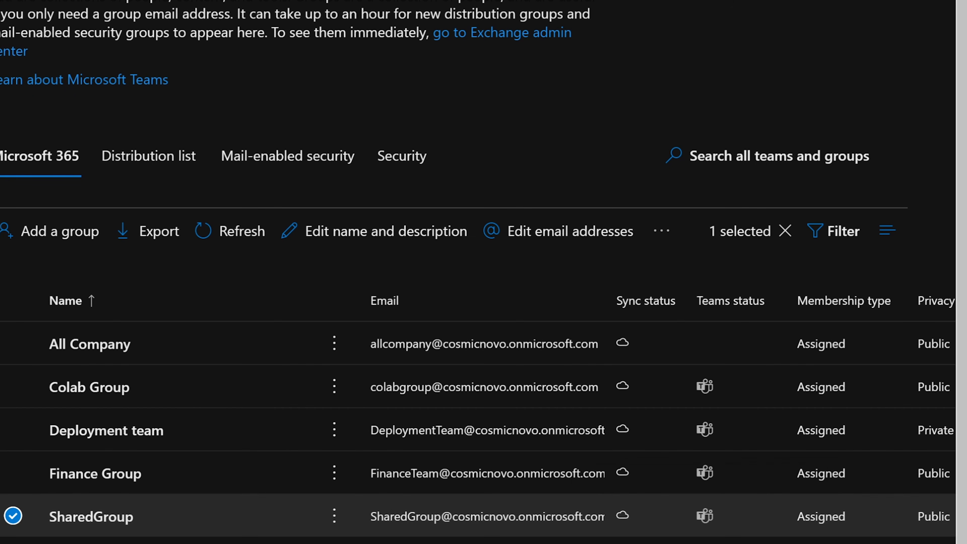
left_click(13, 516)
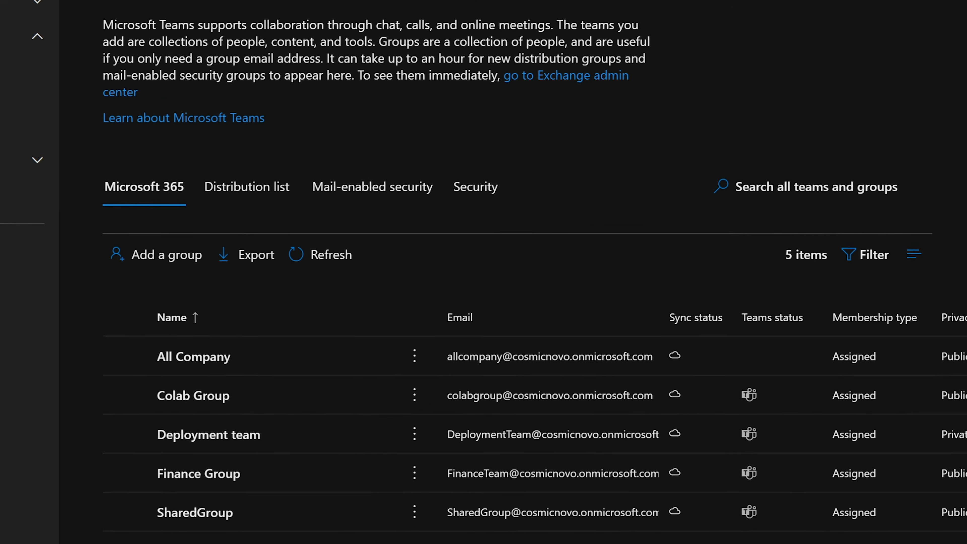